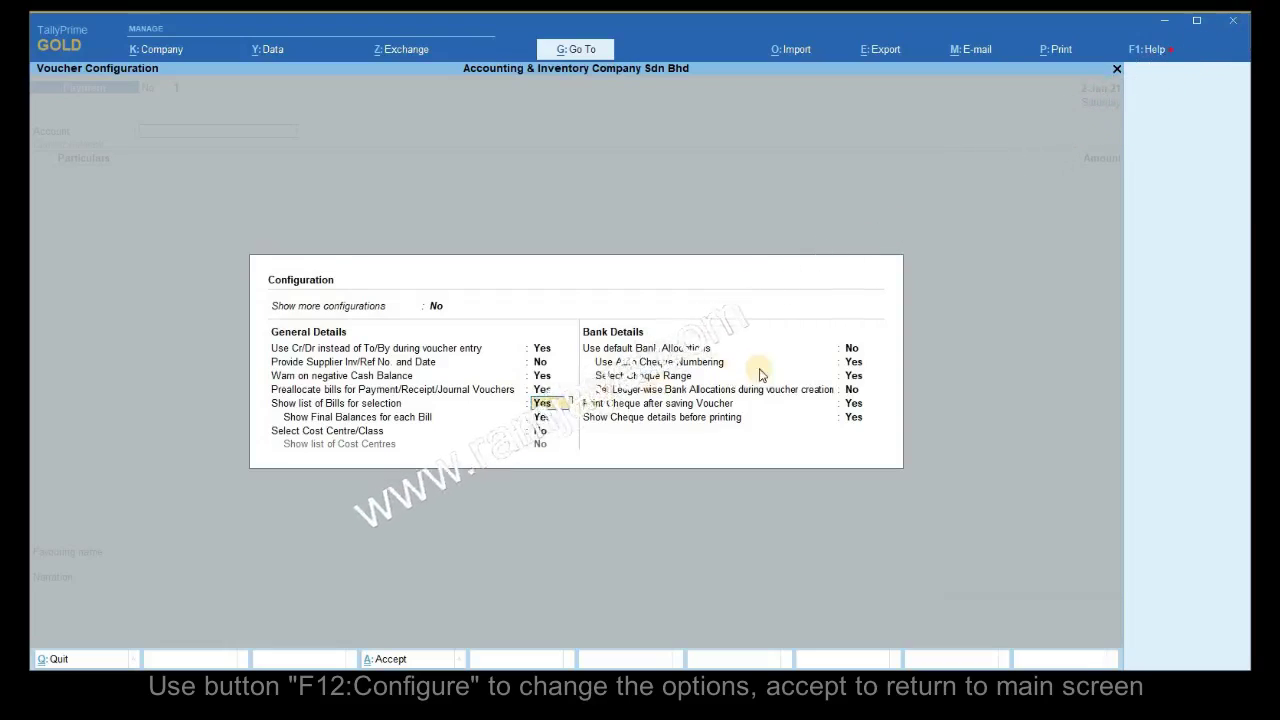
Keep auto cheque numbering and cheque range selection set to Yes and accept the voucher configuration
click(870, 362)
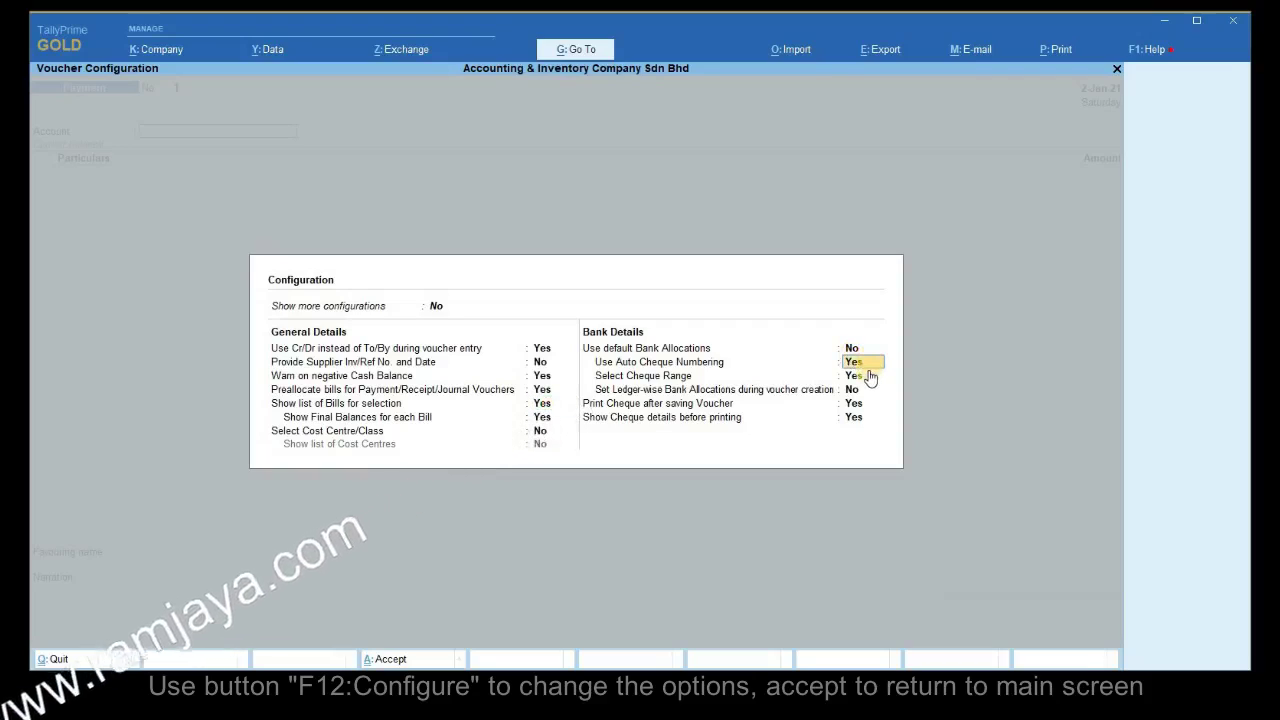
click(870, 375)
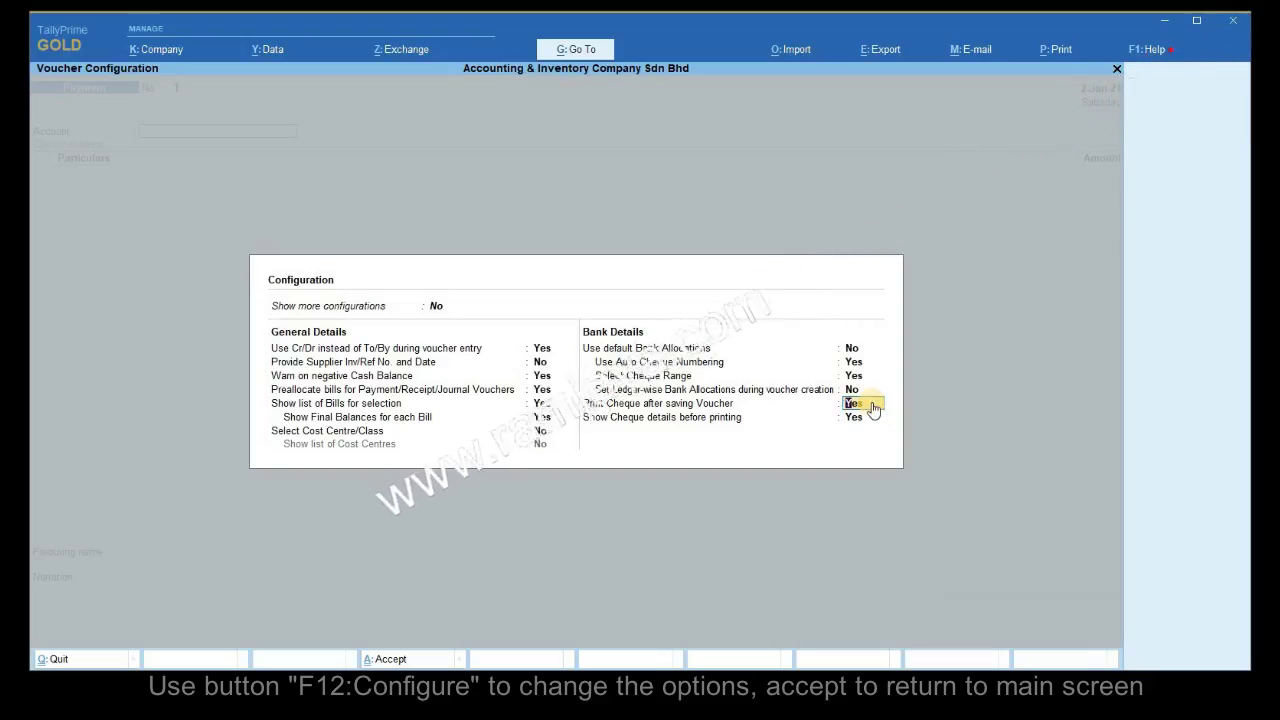
key(ctrl+a)
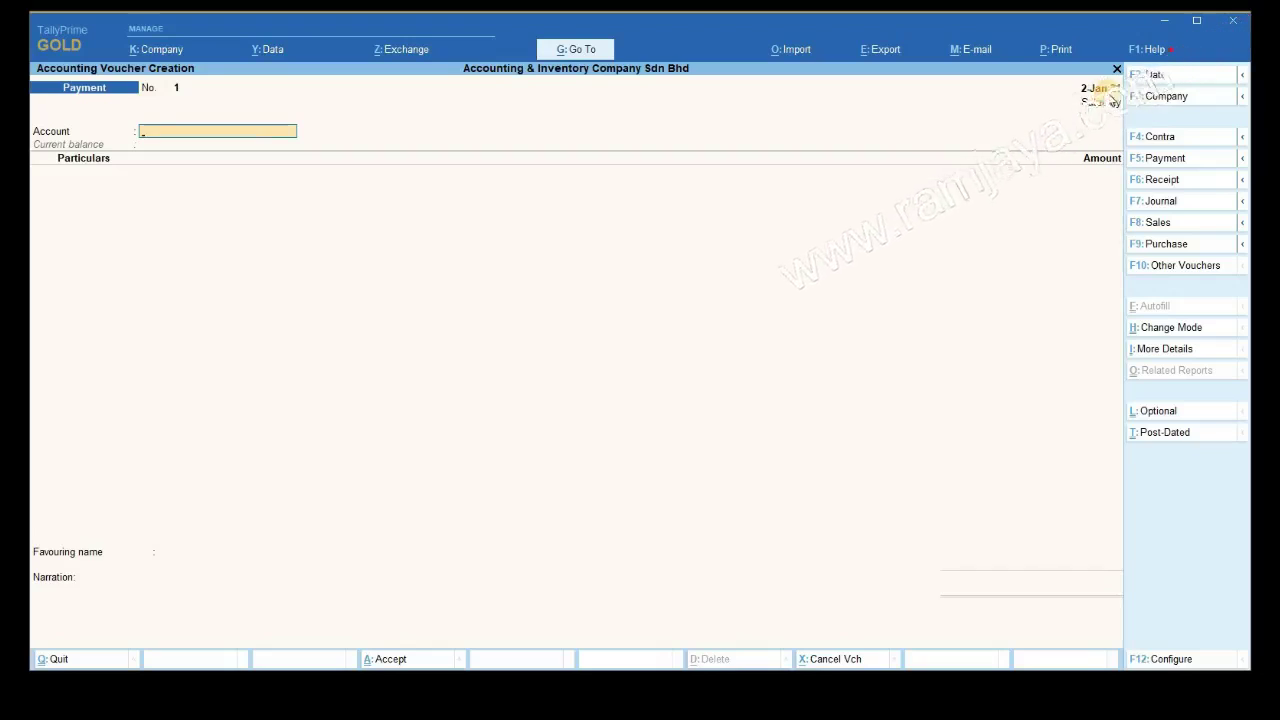
Set the CIMB bank account as the paying account and choose Supplier A Sdn Bhd as the ledger paid
click(1166, 80)
key(Escape)
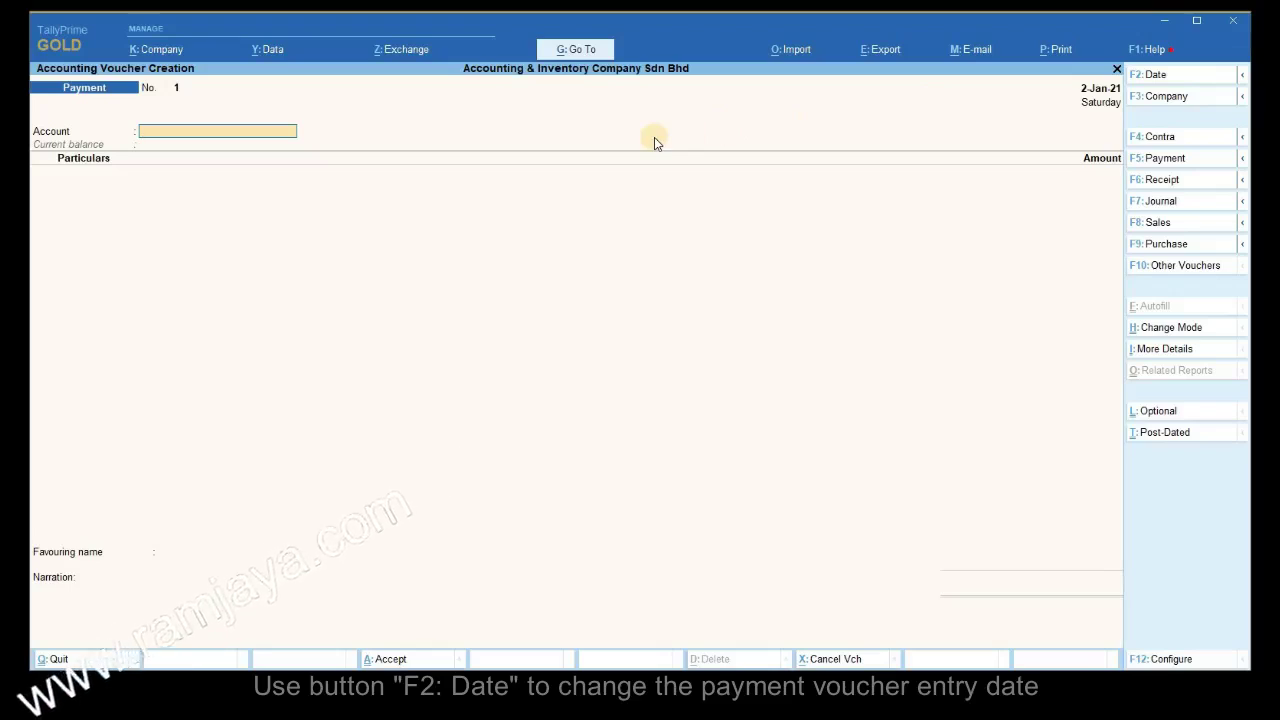
key(space)
click(925, 132)
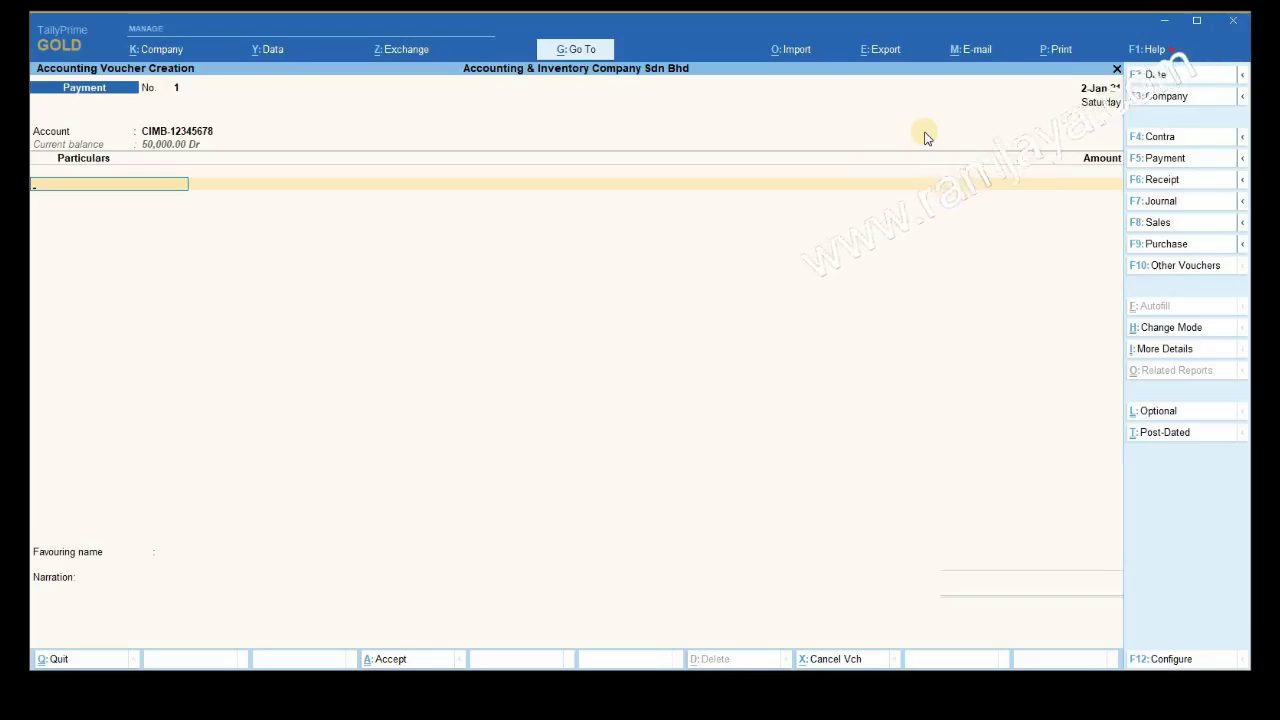
text(Su)
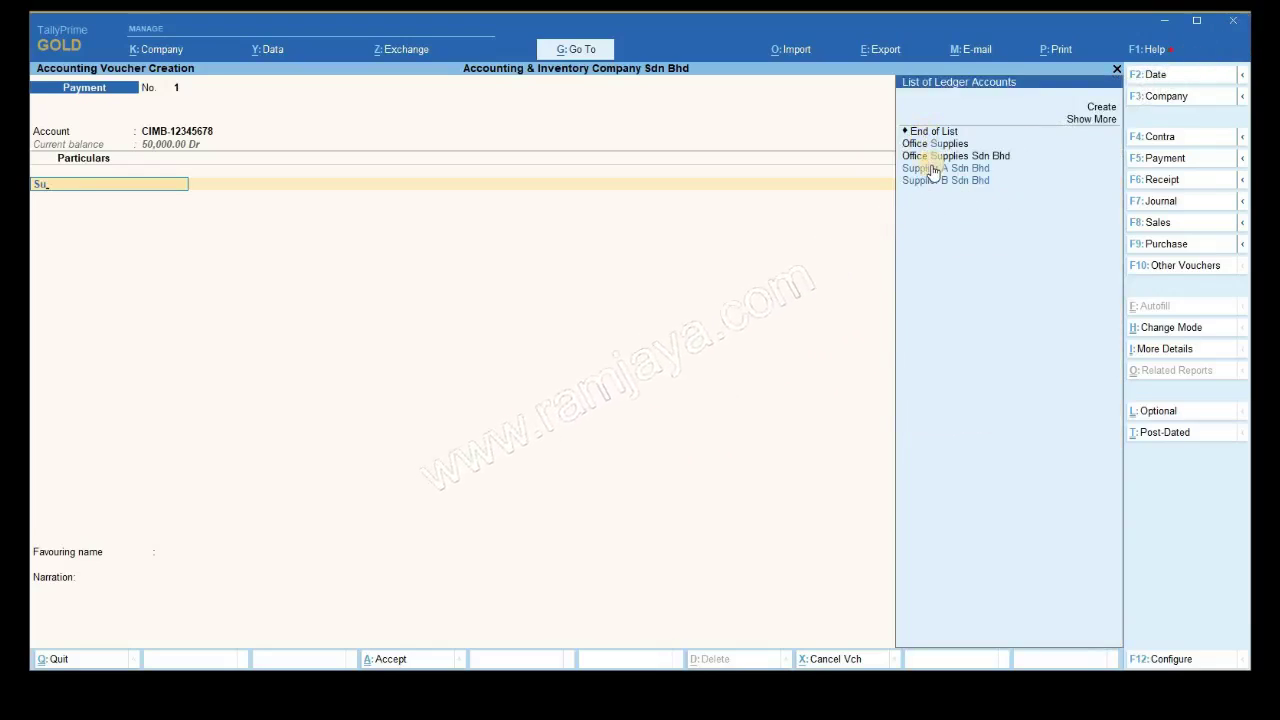
click(931, 169)
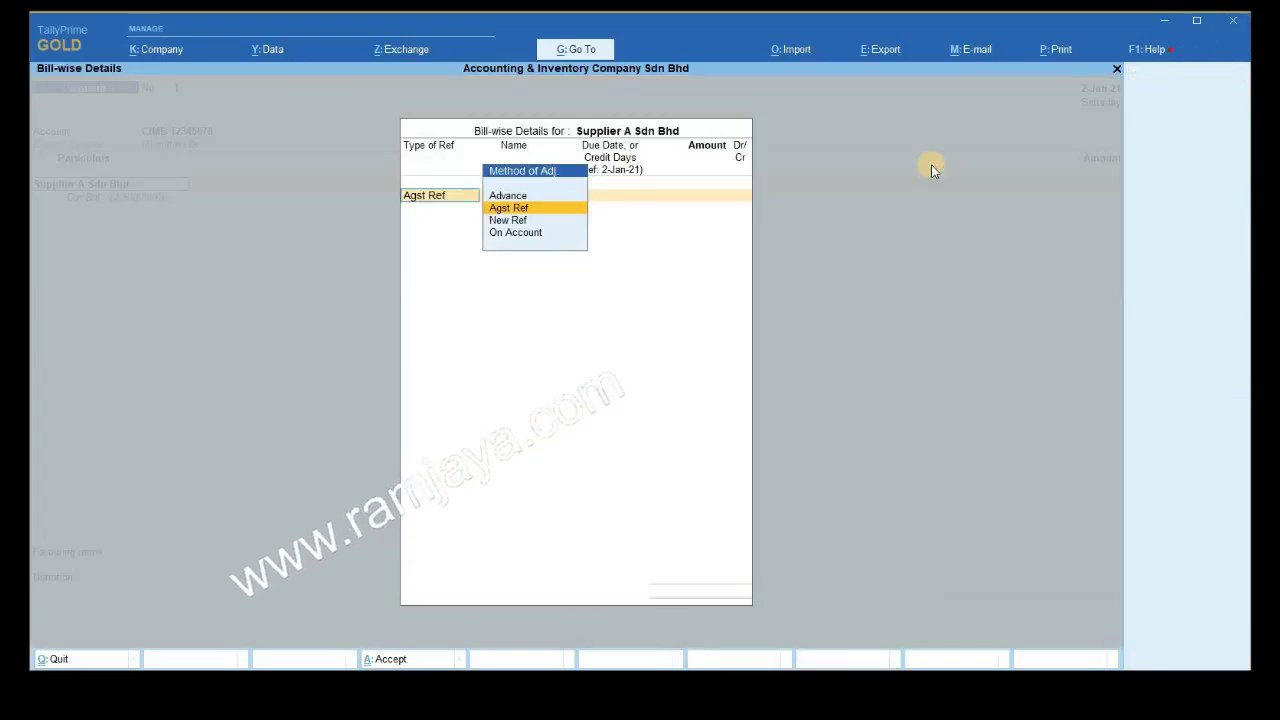
Allocate the payment against the supplier's pending bills dated 3-Dec-20 for 3,000.00 and 7-Dec-20 for 5,000.00
click(560, 210)
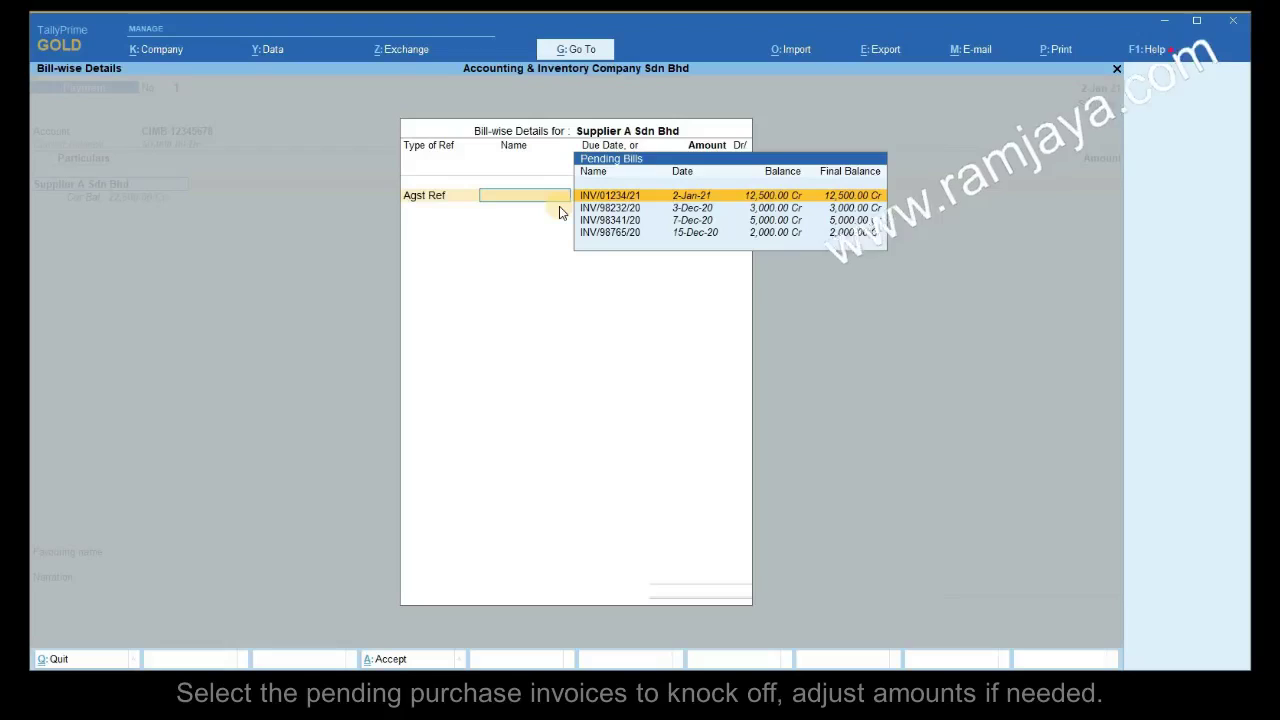
click(846, 210)
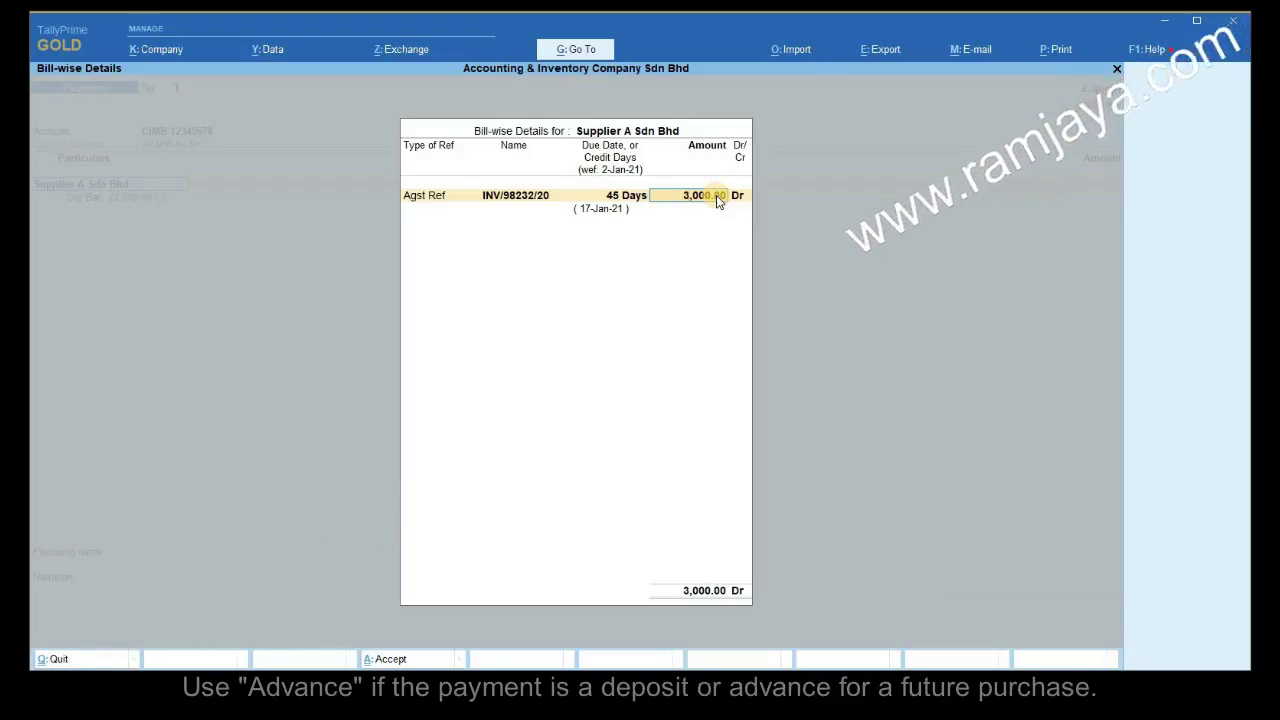
key(Return)
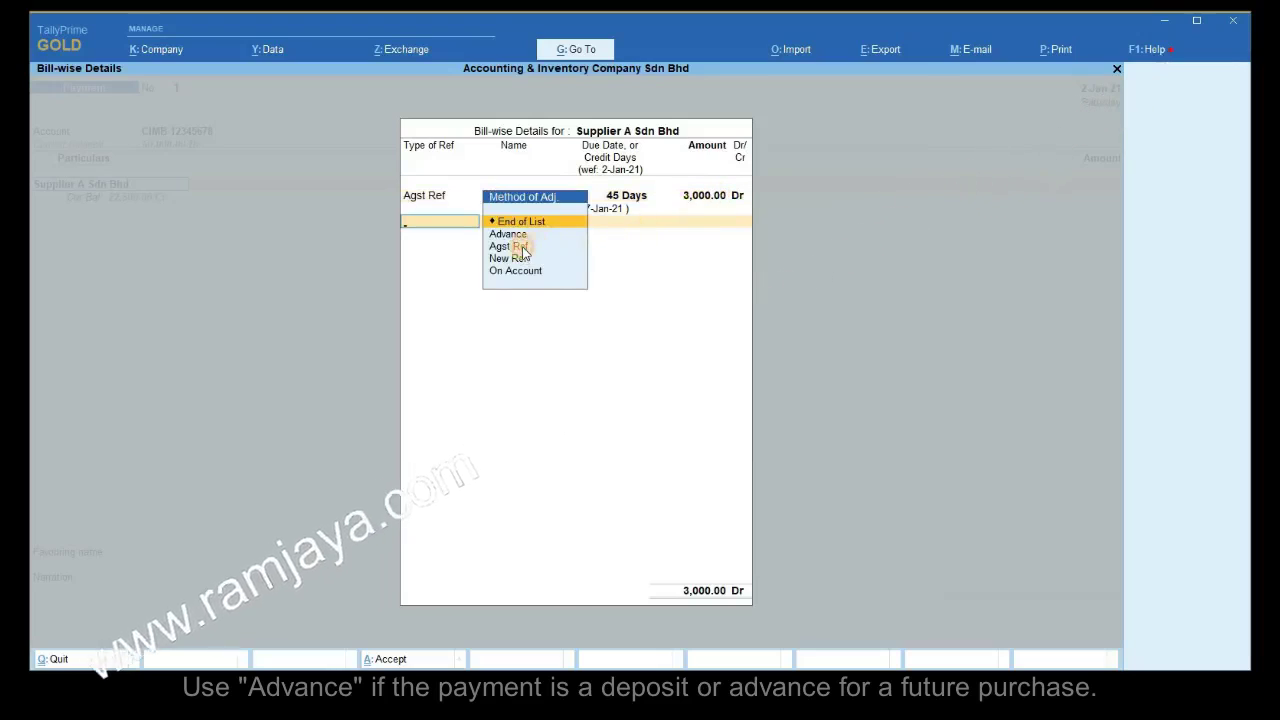
click(517, 247)
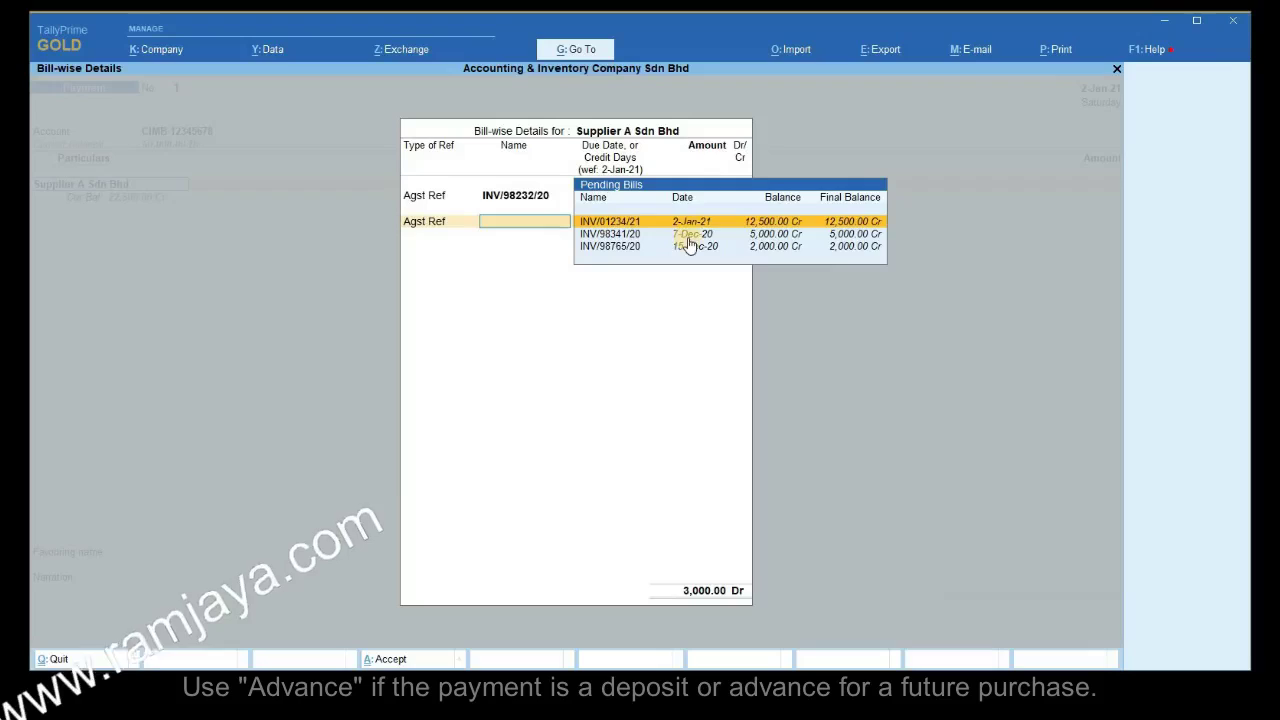
click(846, 234)
key(Return)
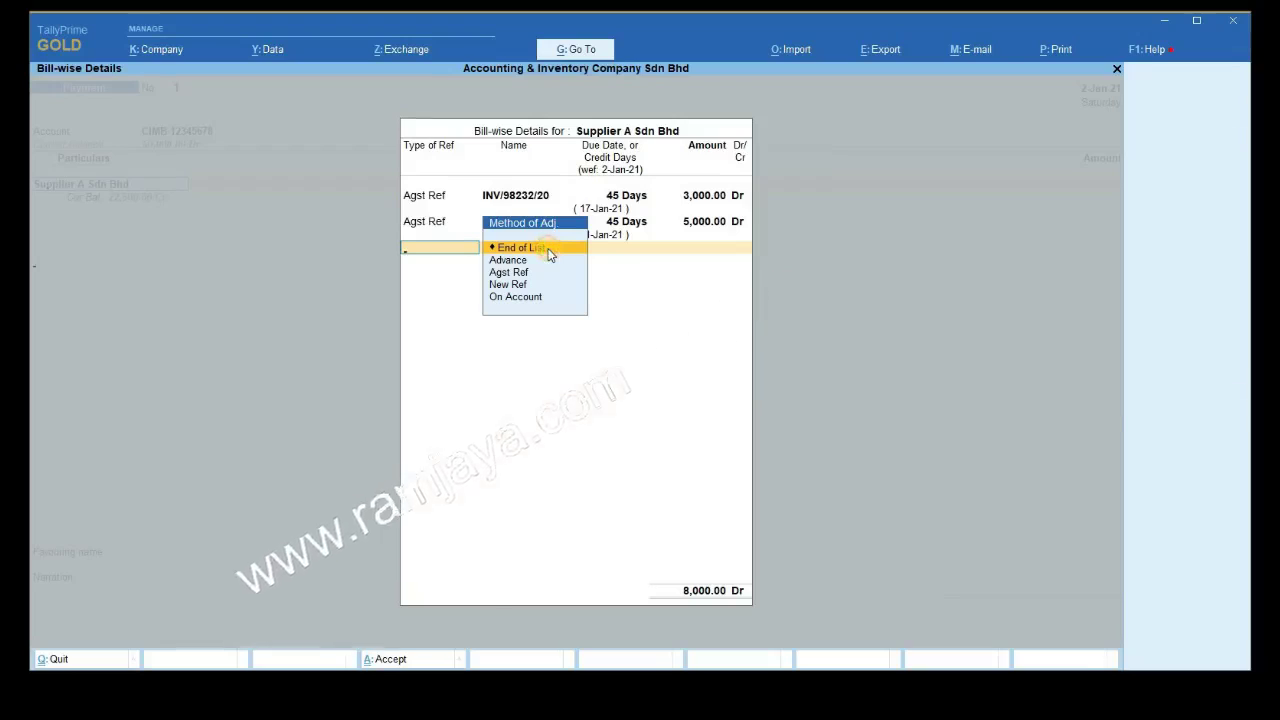
click(548, 255)
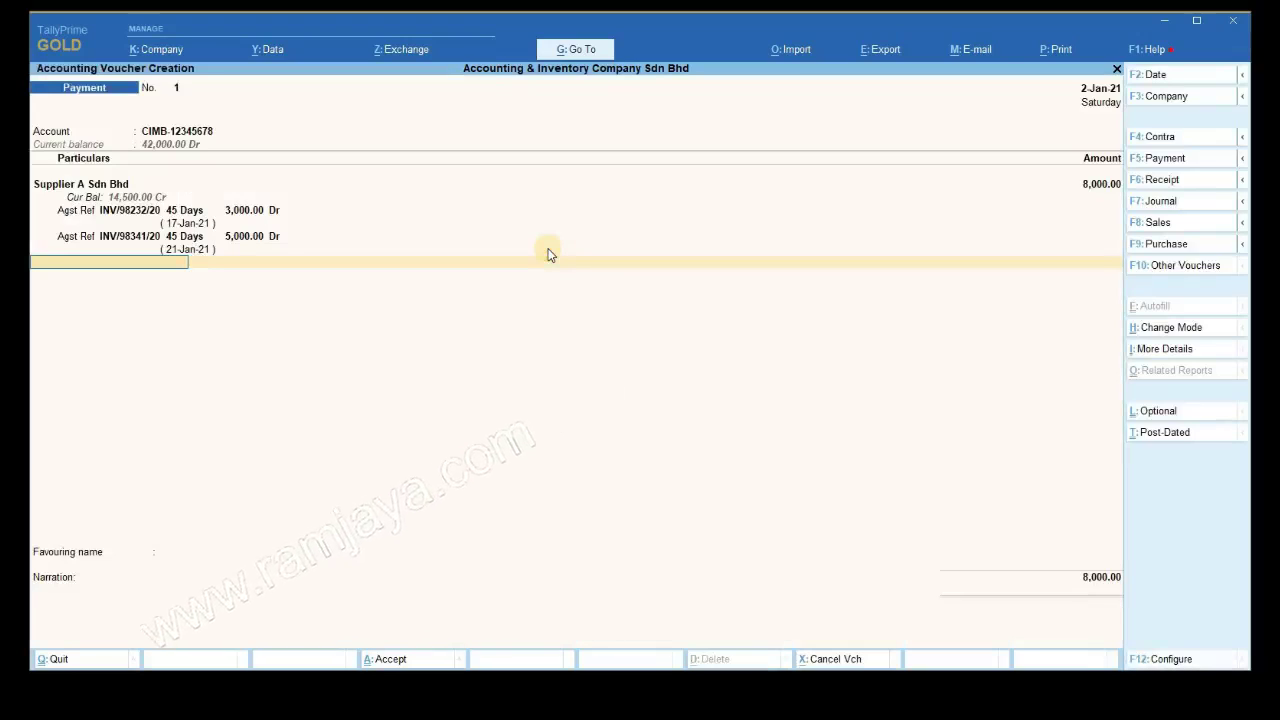
End the list of ledger entries and accept the 8,000.00 total to reach the bank allocations
click(145, 265)
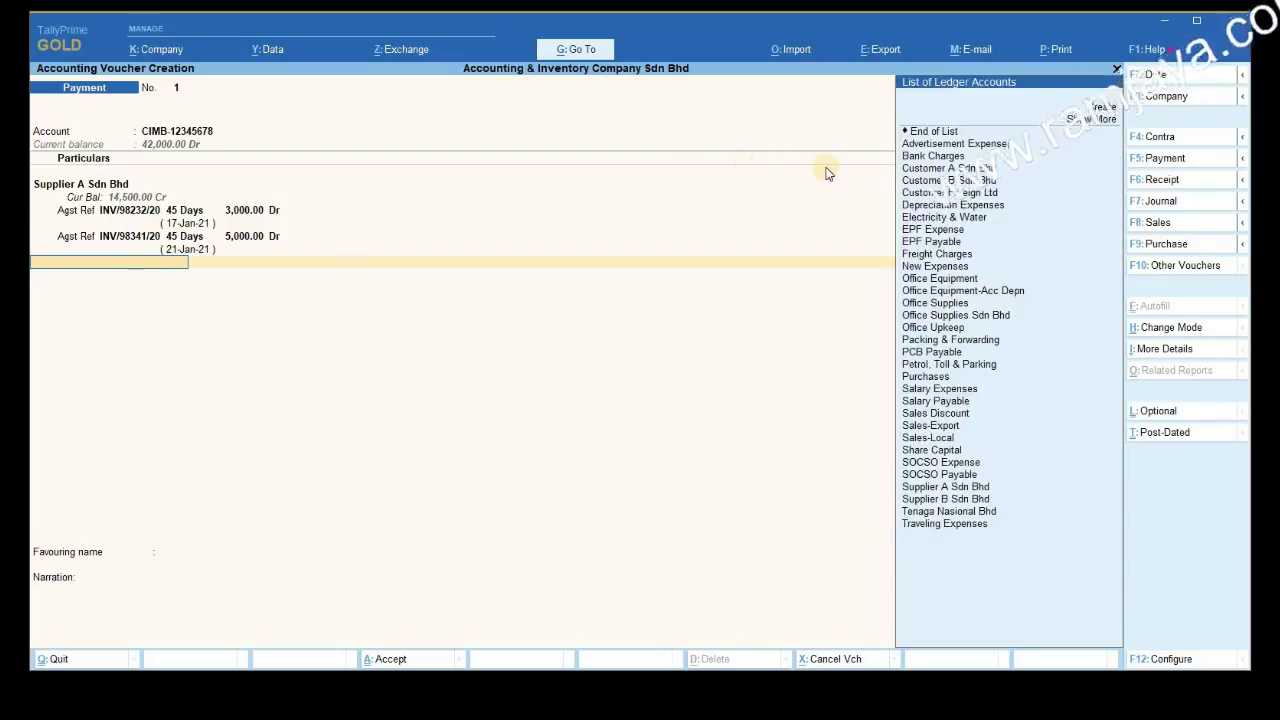
click(946, 134)
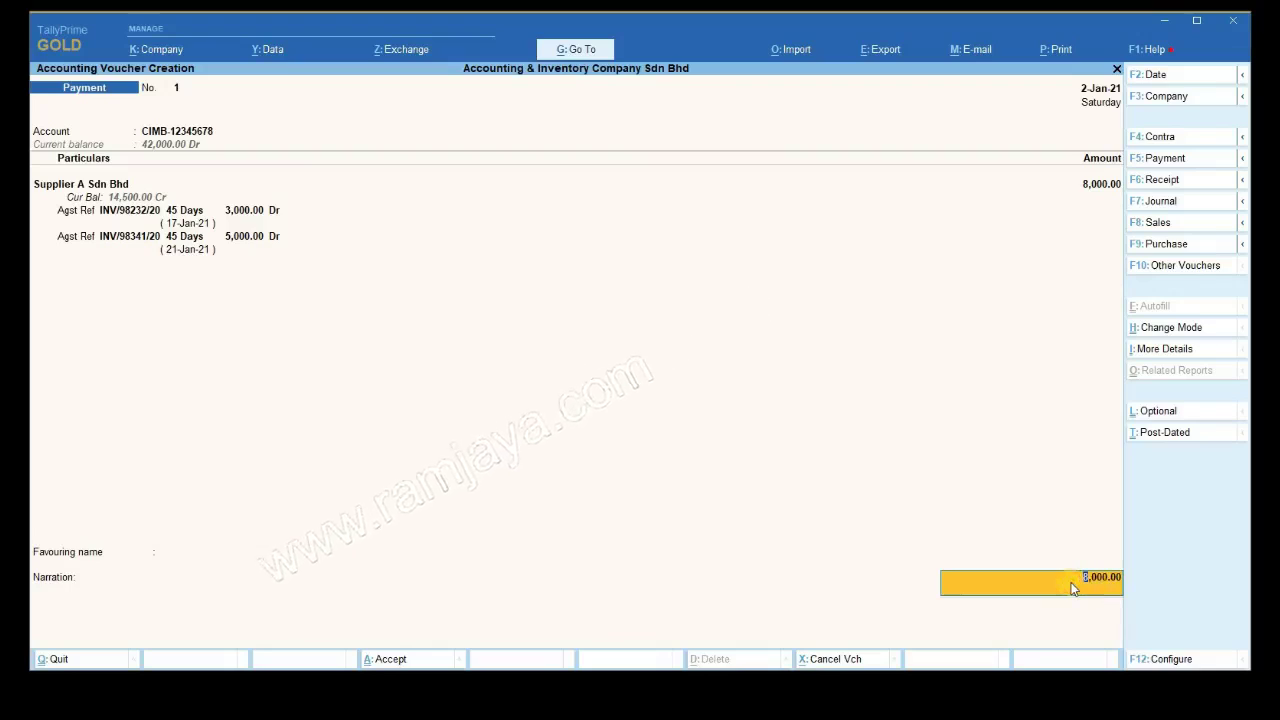
key(Return)
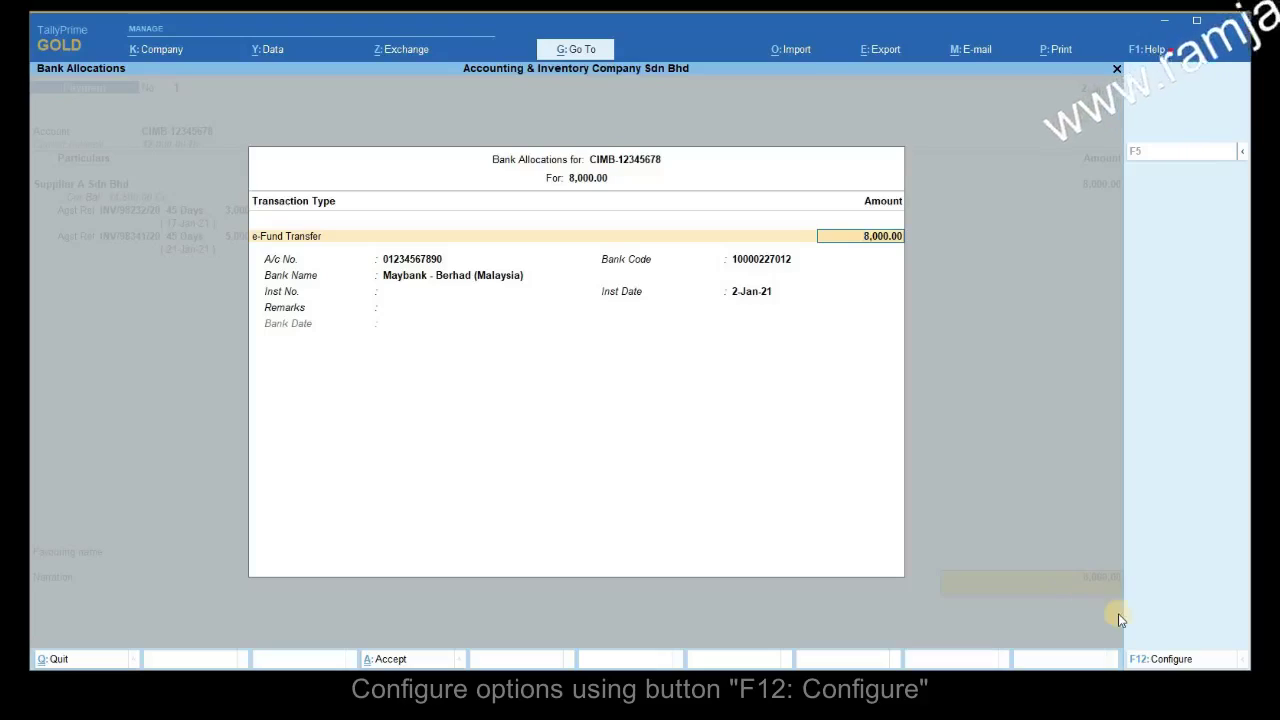
Configure the bank allocations to show the Ref ID and Favouring Name, keeping Inst No. shown during voucher creation
click(1213, 658)
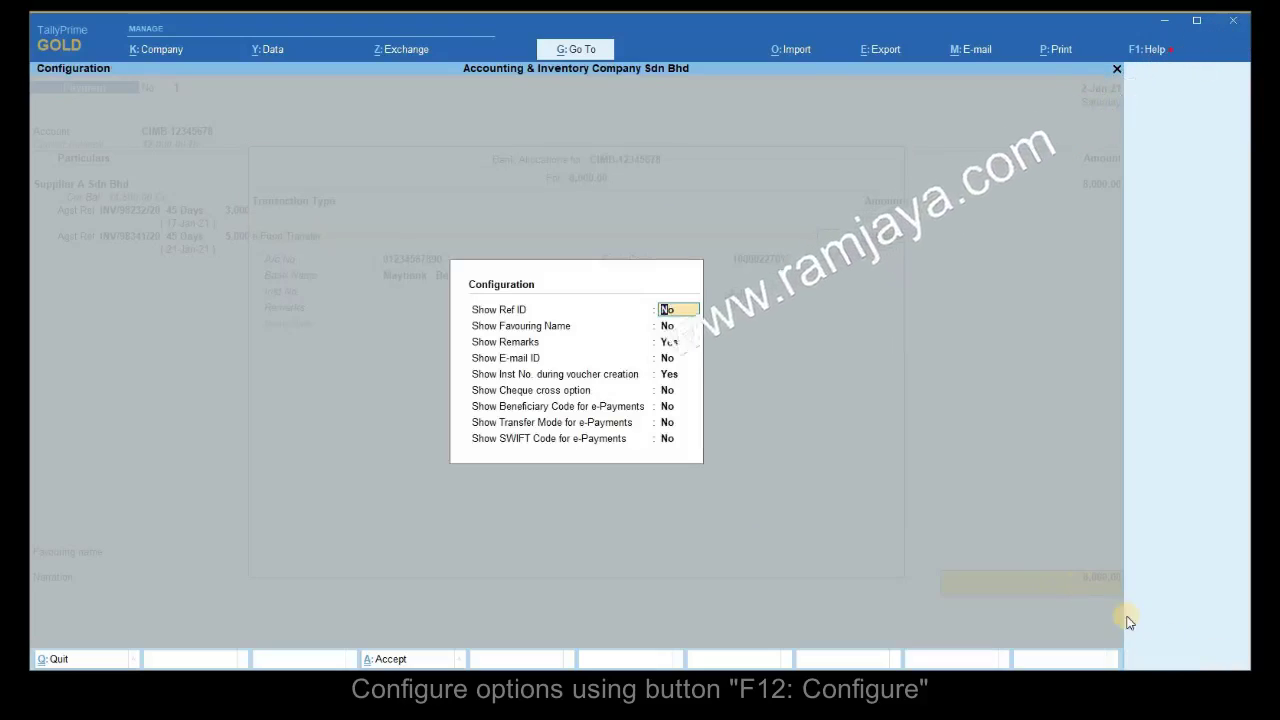
click(686, 312)
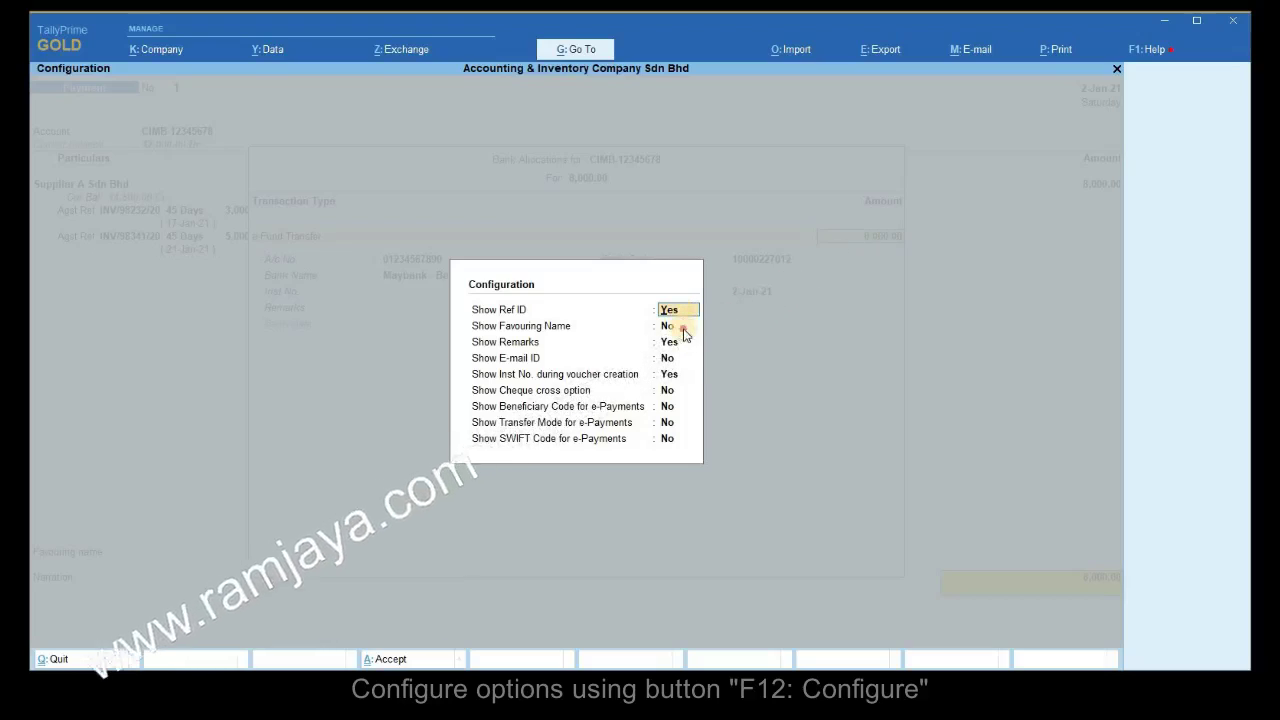
click(686, 330)
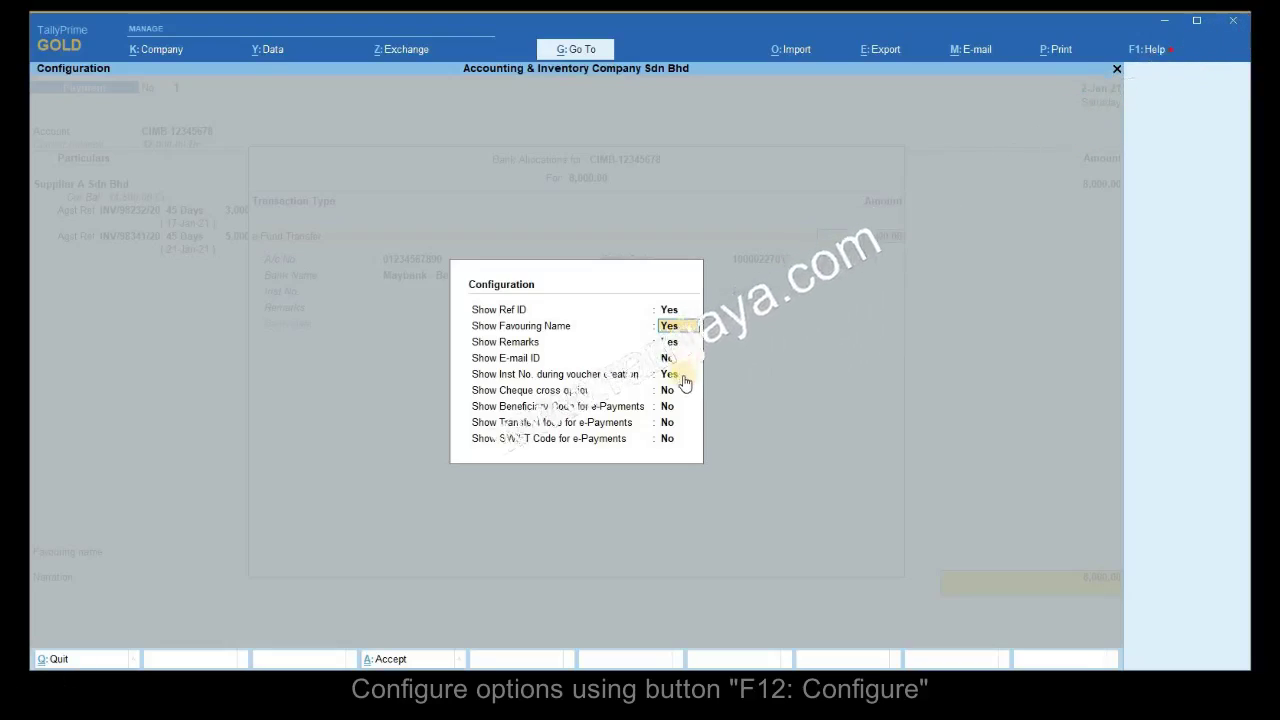
click(685, 377)
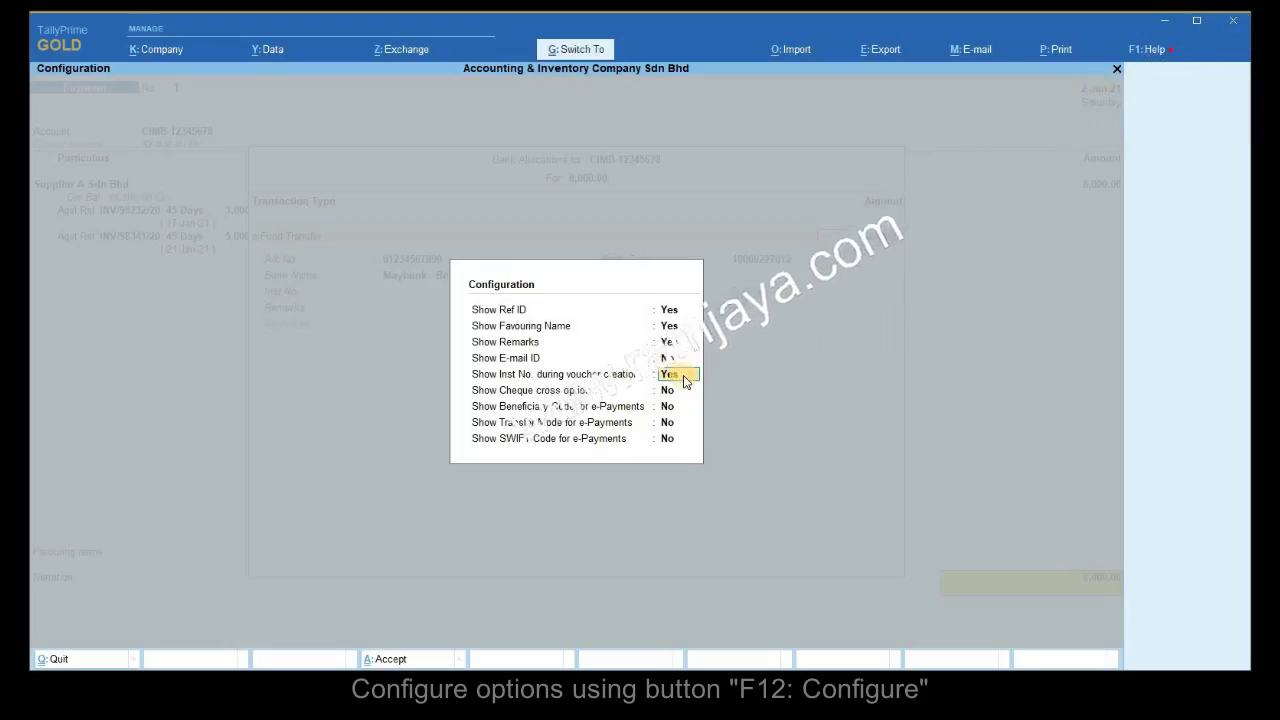
key(ctrl+a)
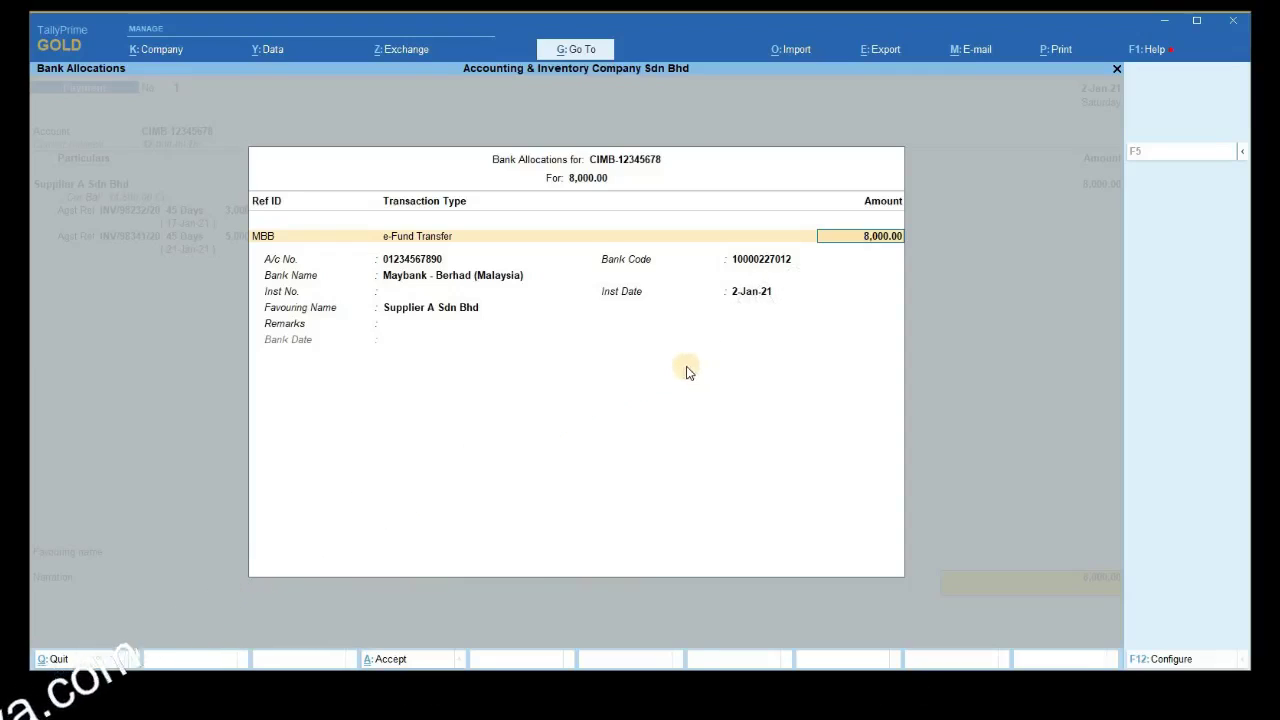
Switch the bank allocation's transaction type from e-Fund Transfer to Cheque and go through its cheque range and instrument number
click(447, 238)
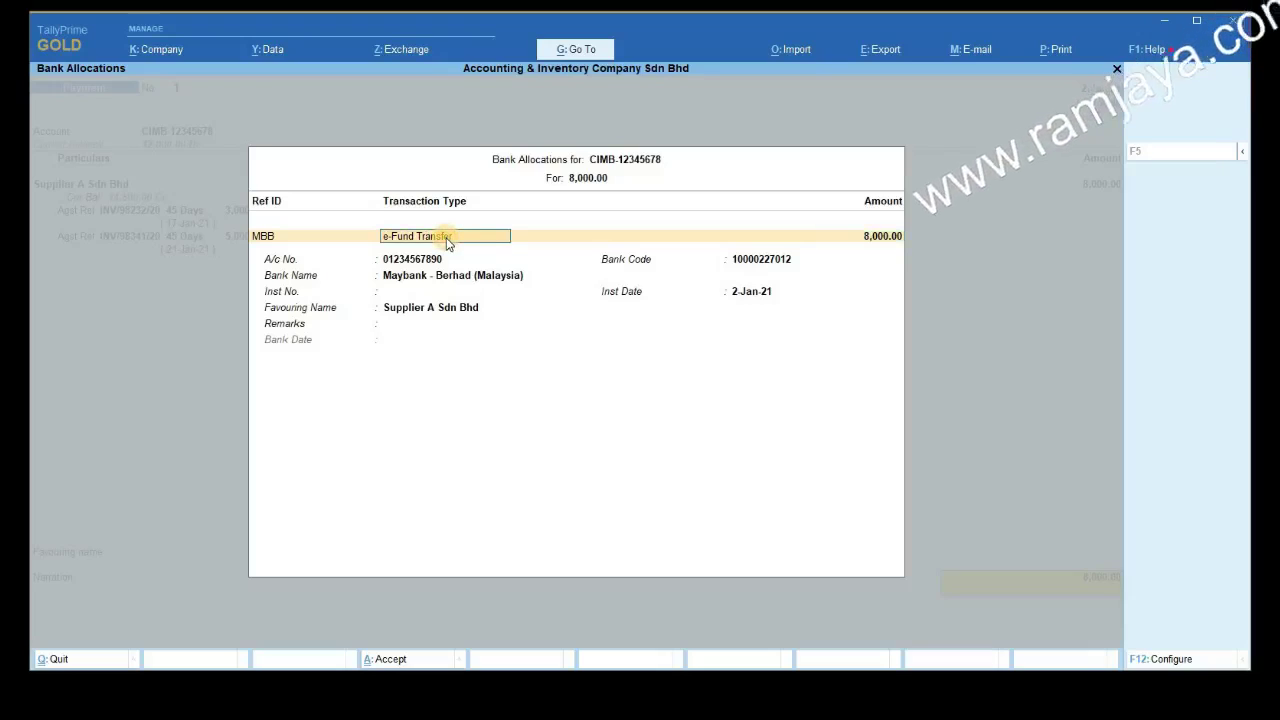
key(BackSpace)
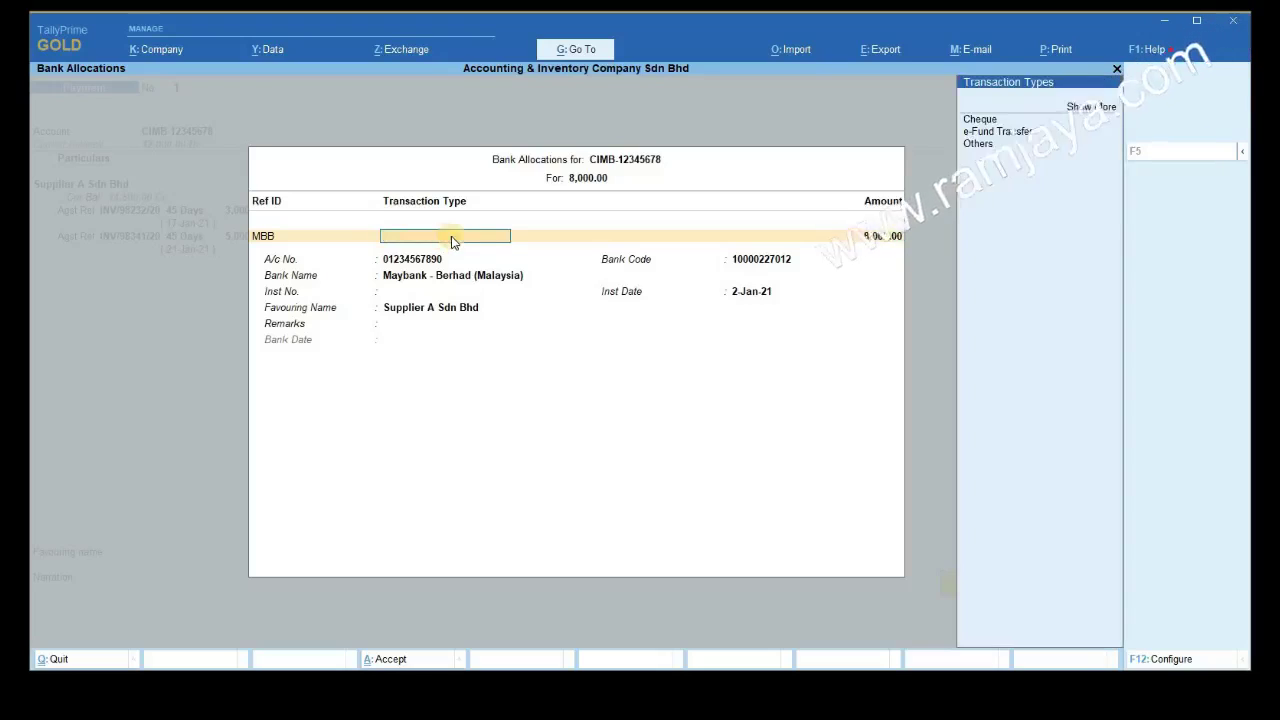
click(996, 120)
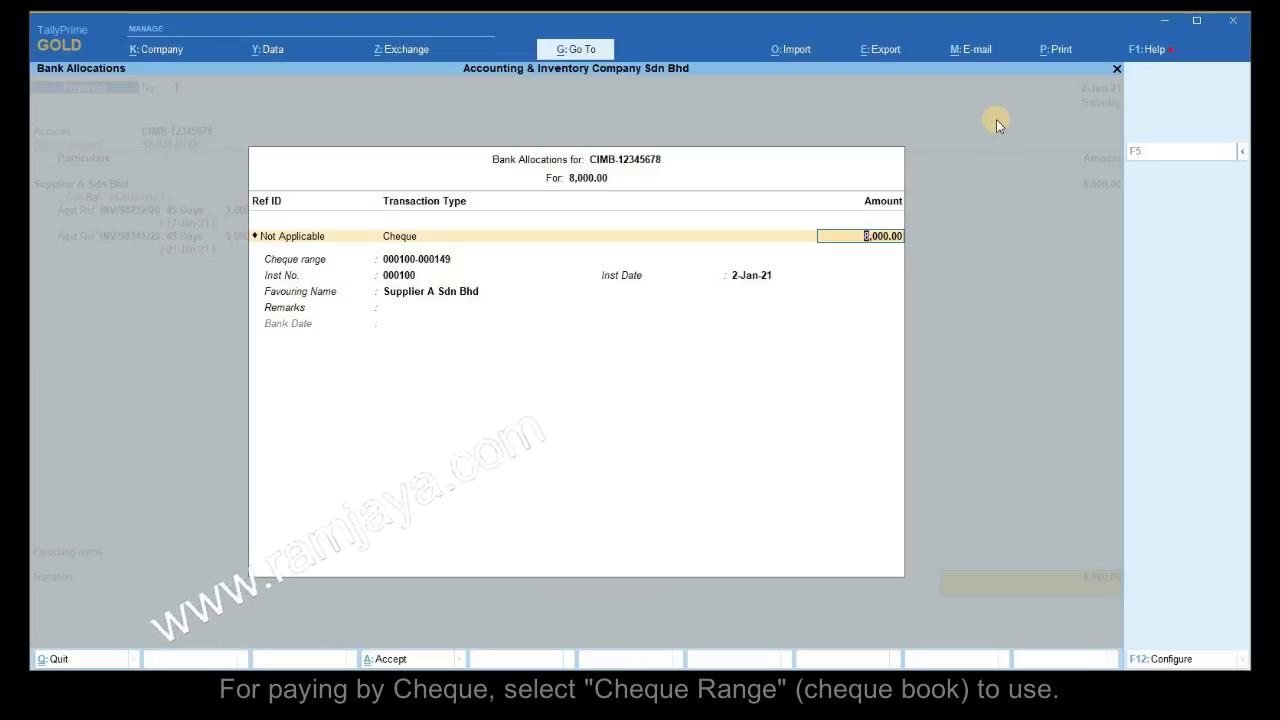
key(Return)
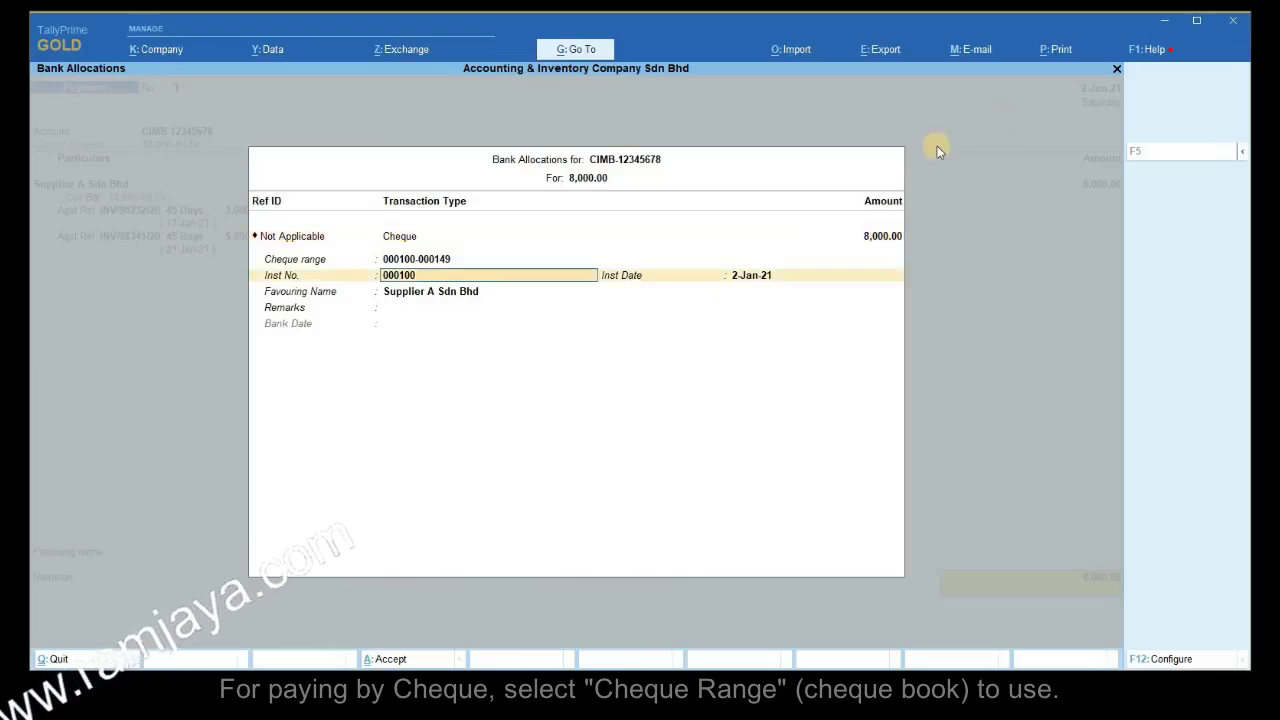
click(444, 260)
click(672, 273)
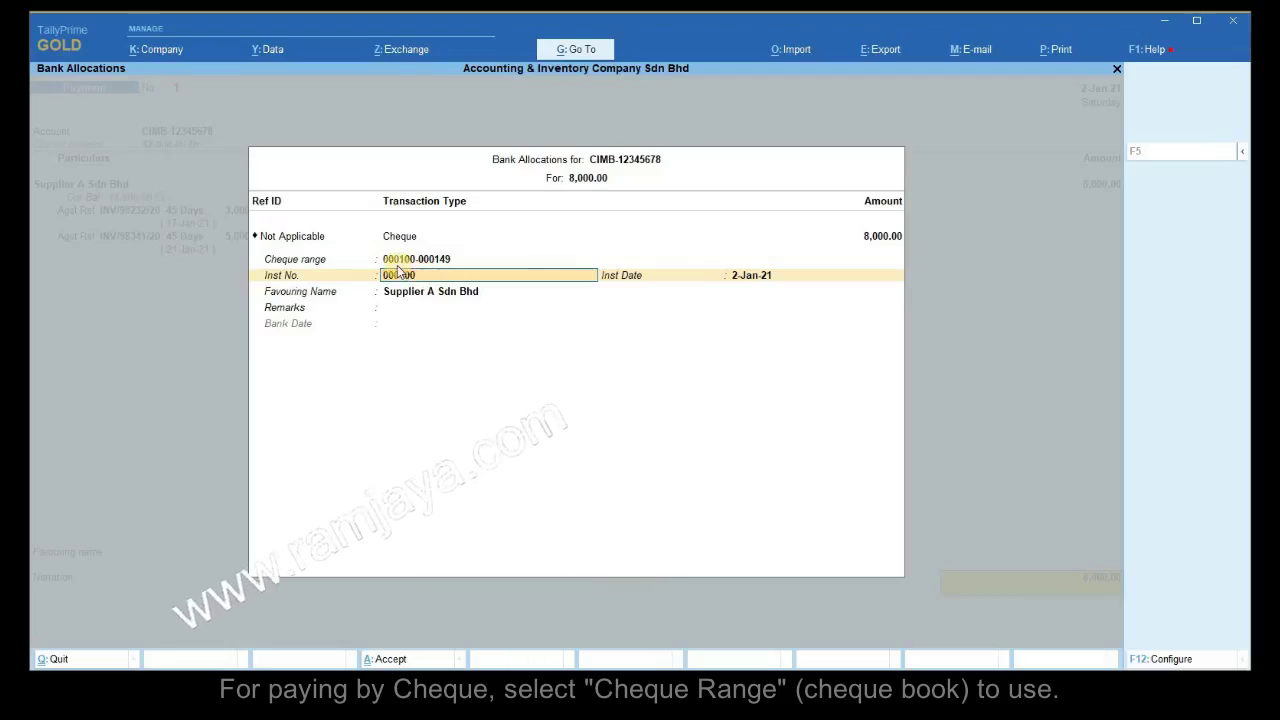
Select the supplier's MBB Ref ID for the bank allocation and save the payment voucher without a narration
click(298, 240)
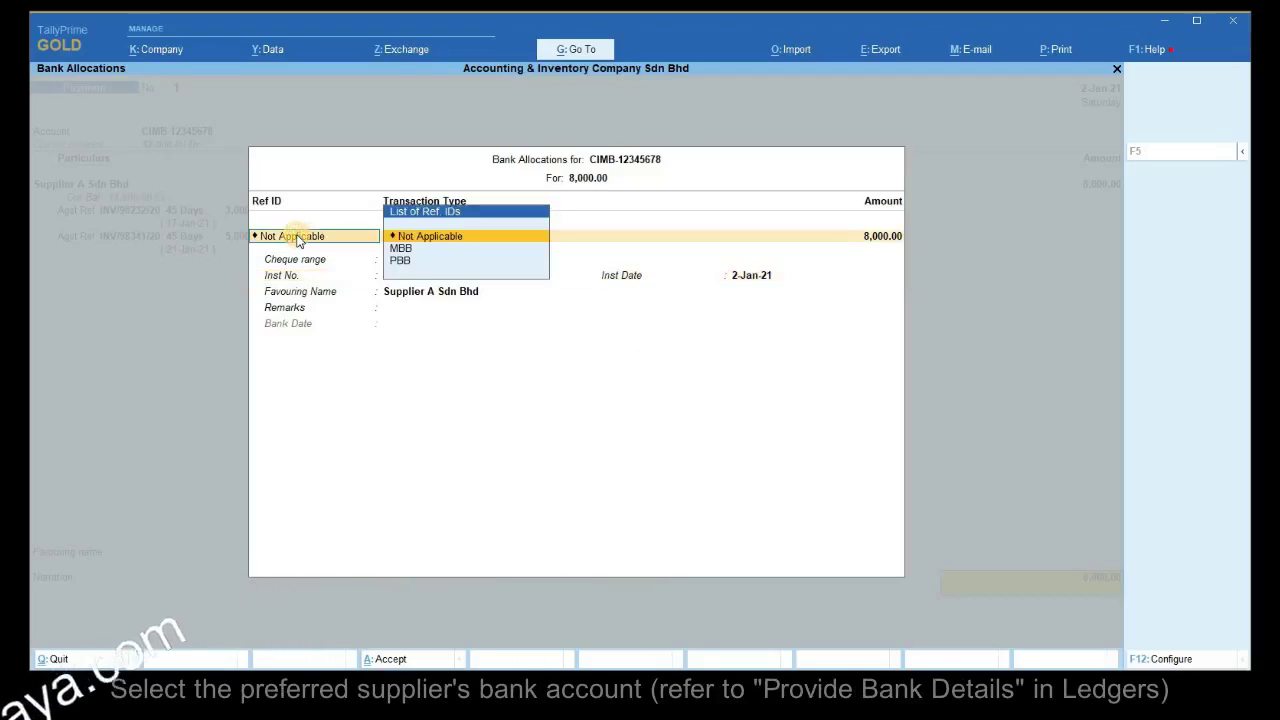
click(417, 250)
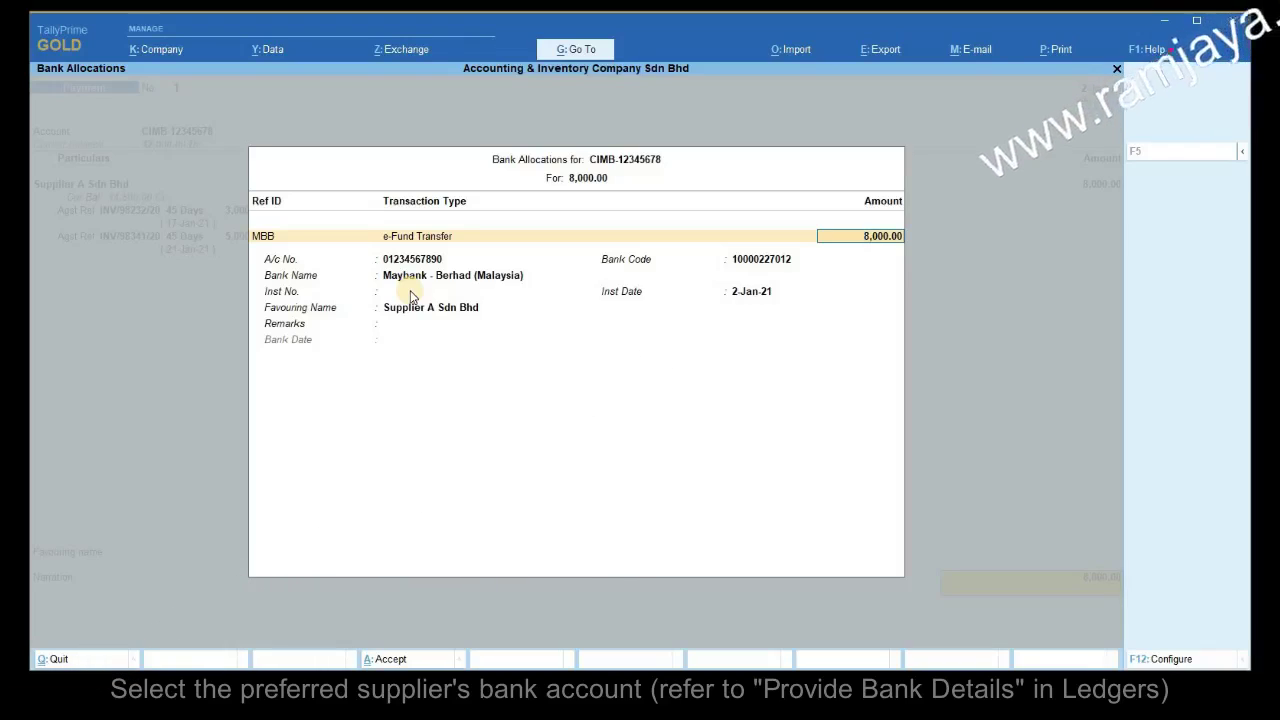
key(ctrl+a)
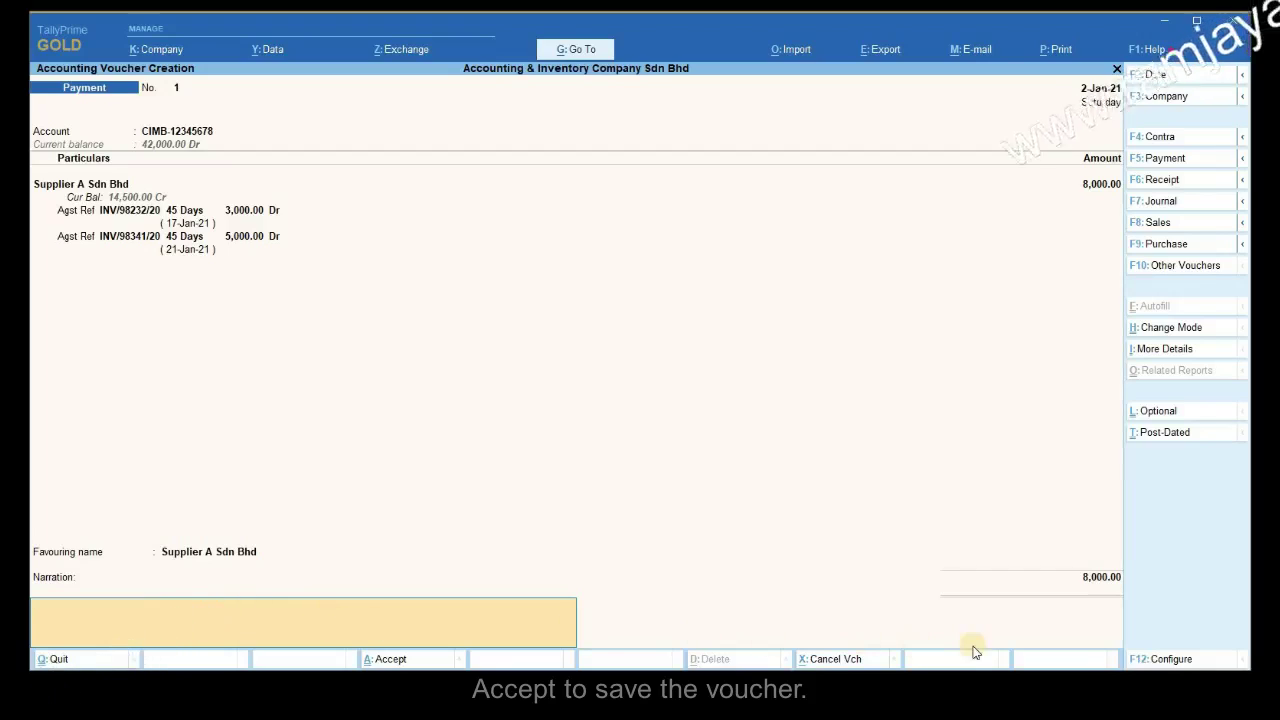
key(Return)
click(1064, 639)
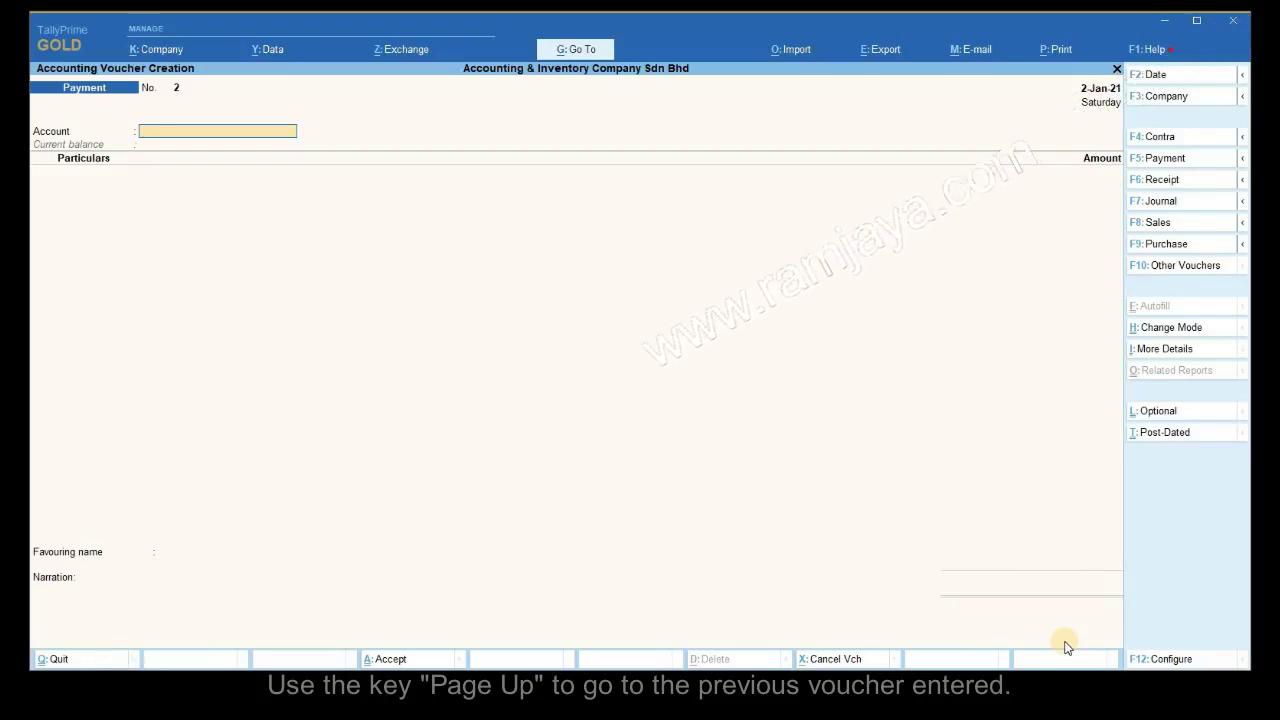
Review the previously entered payment voucher and return to the Gateway of Tally
key(Page_Up)
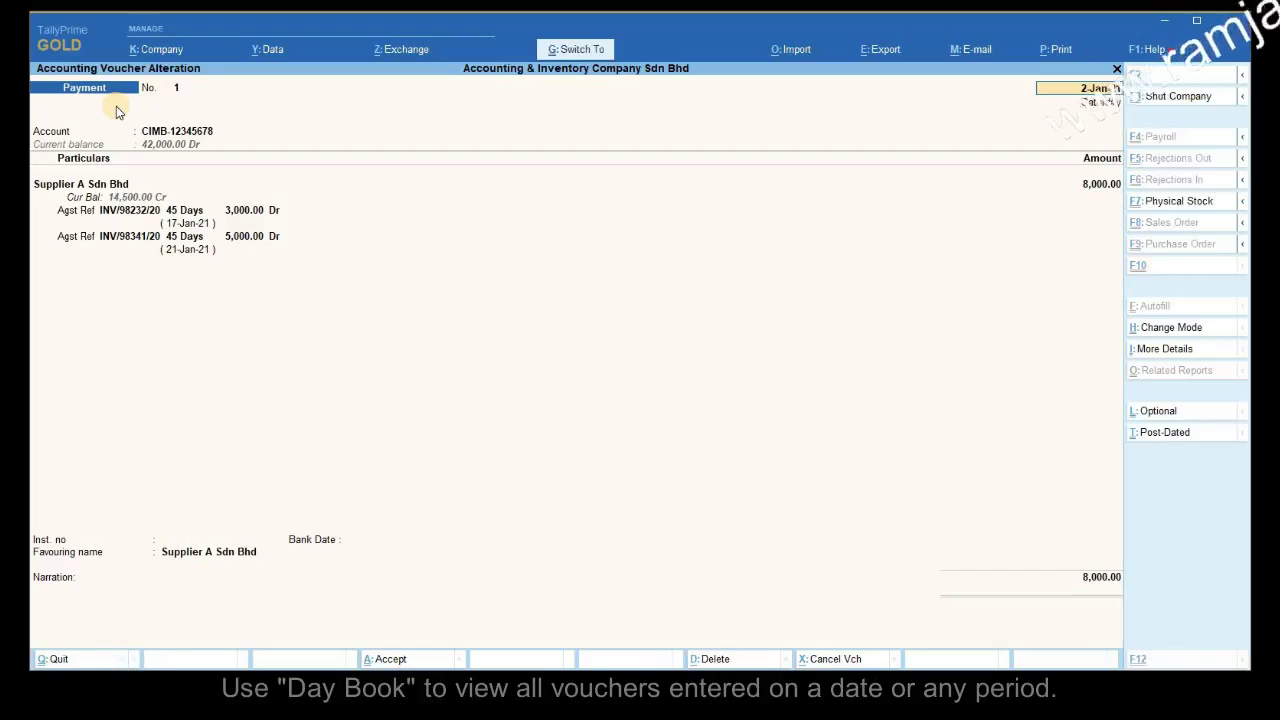
key(ctrl+q)
key(Escape)
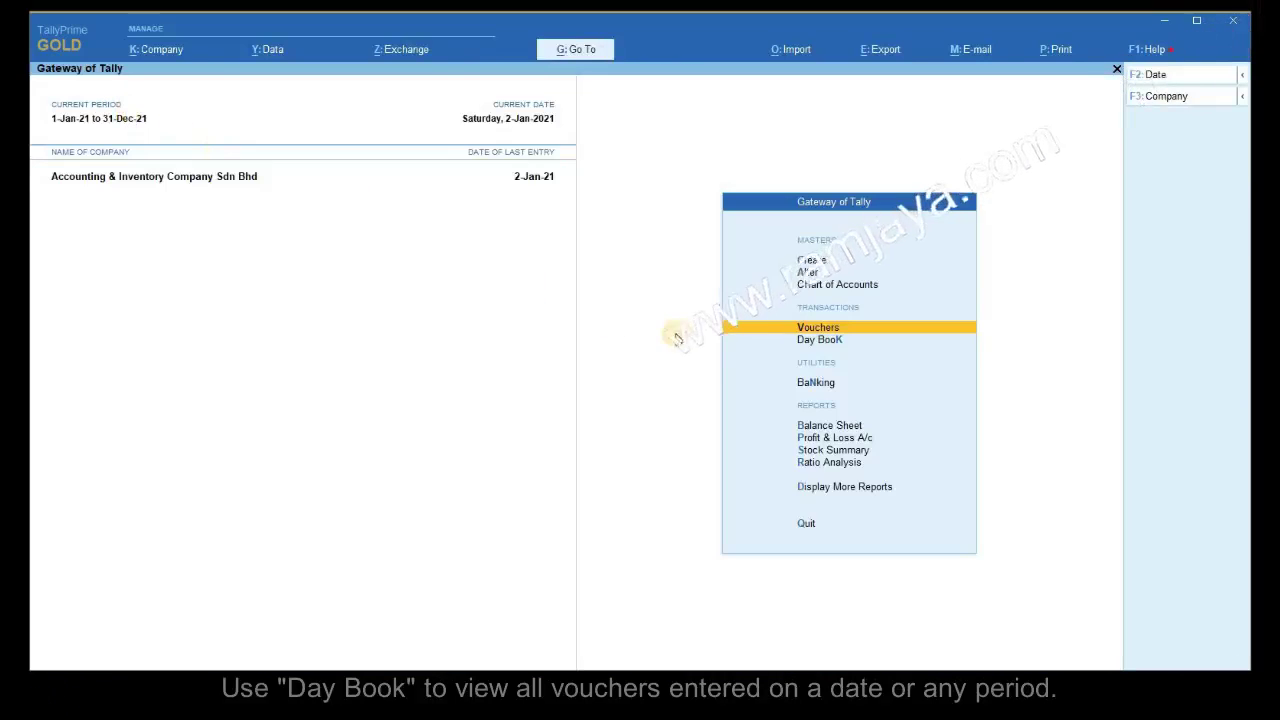
Open the Day Book, show its date and period options, and select the Supplier A Sdn Bhd payment voucher
click(830, 342)
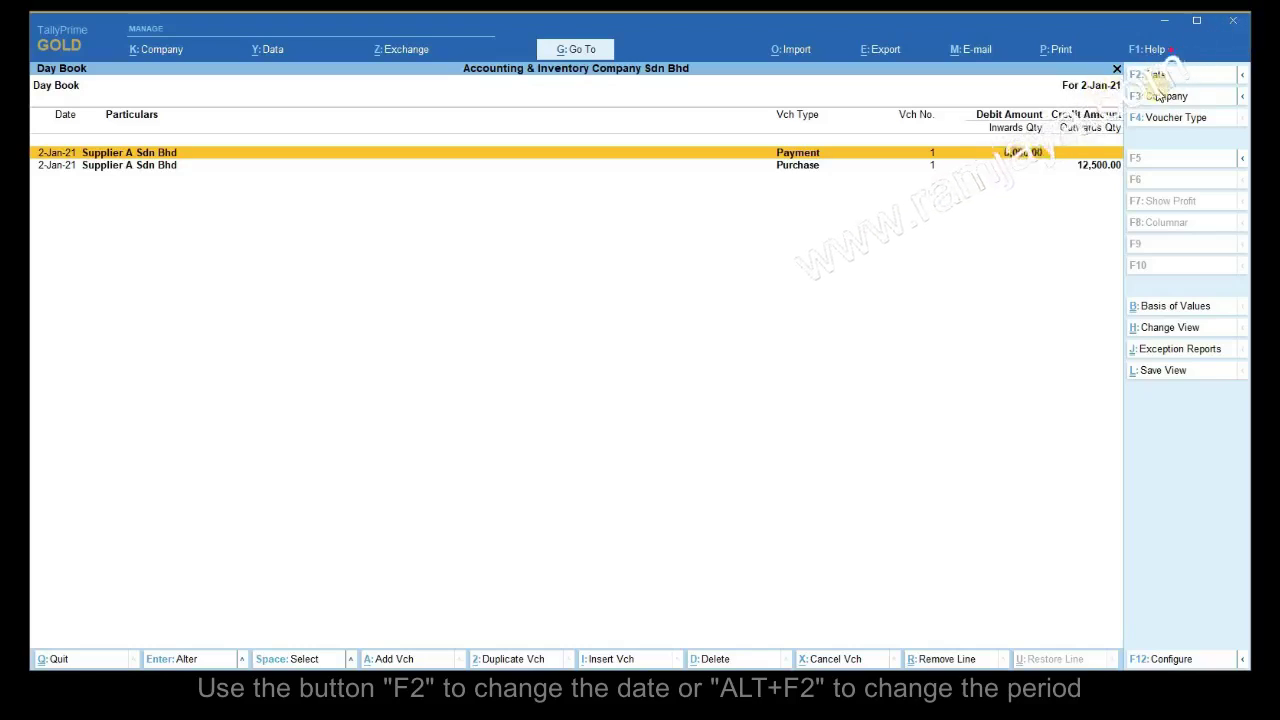
click(1241, 77)
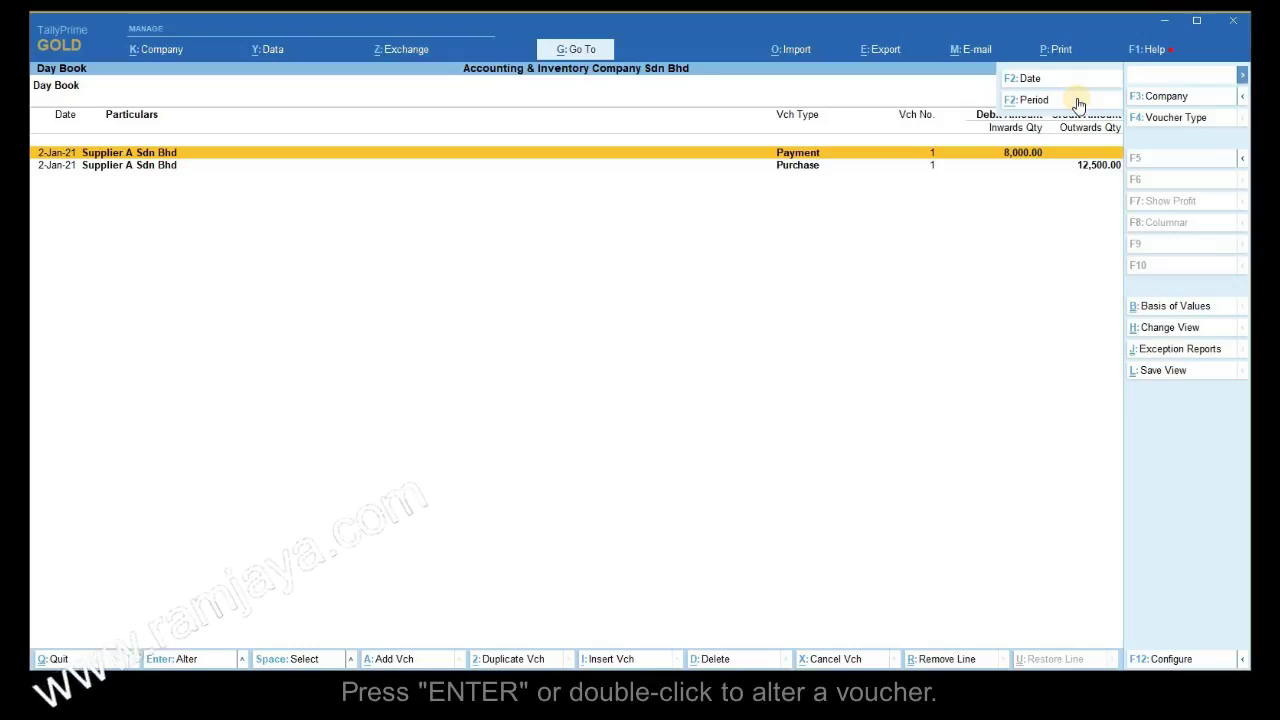
click(847, 155)
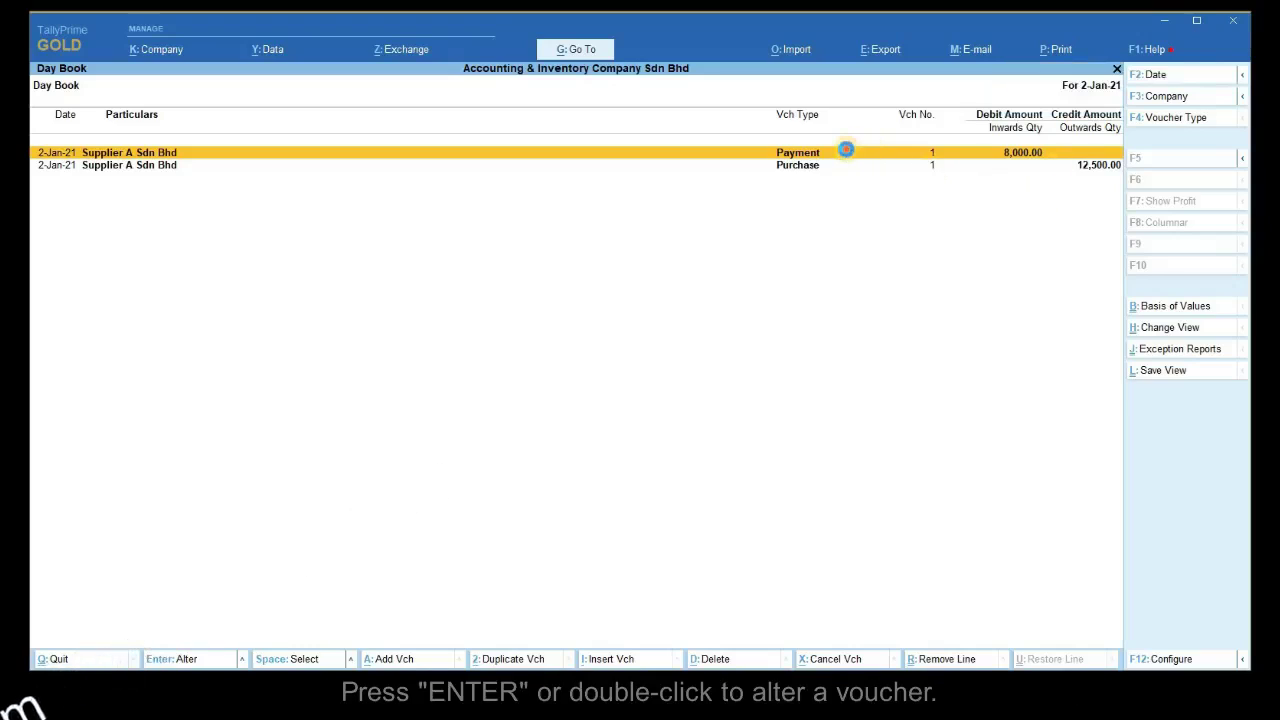
Open the Supplier A Sdn Bhd payment voucher for alteration and bring up the print settings for the current voucher
double_click(846, 152)
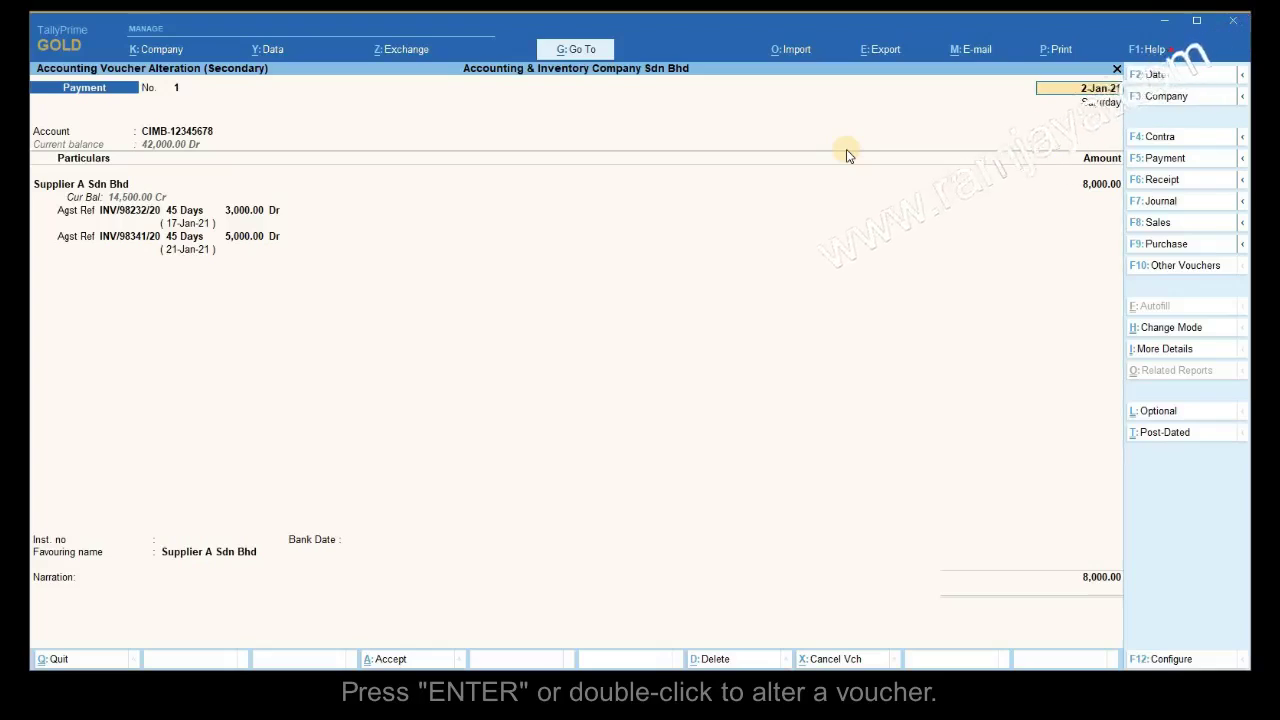
click(1058, 50)
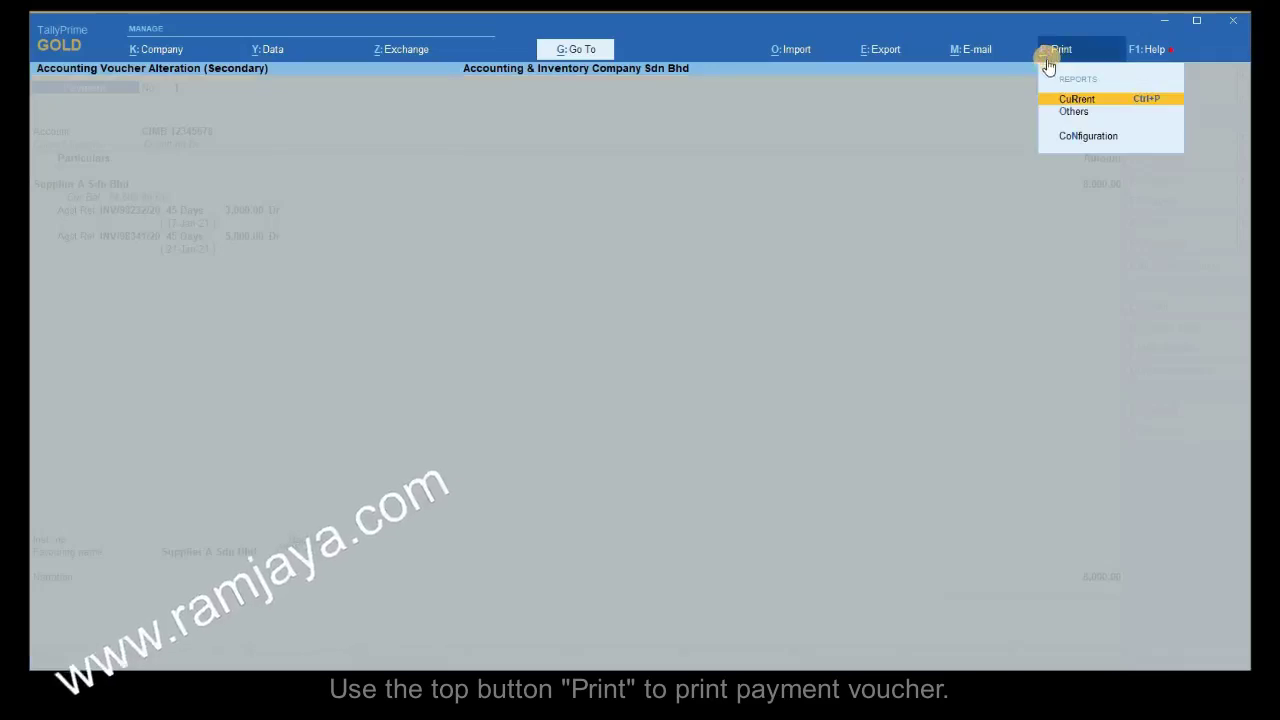
click(1078, 101)
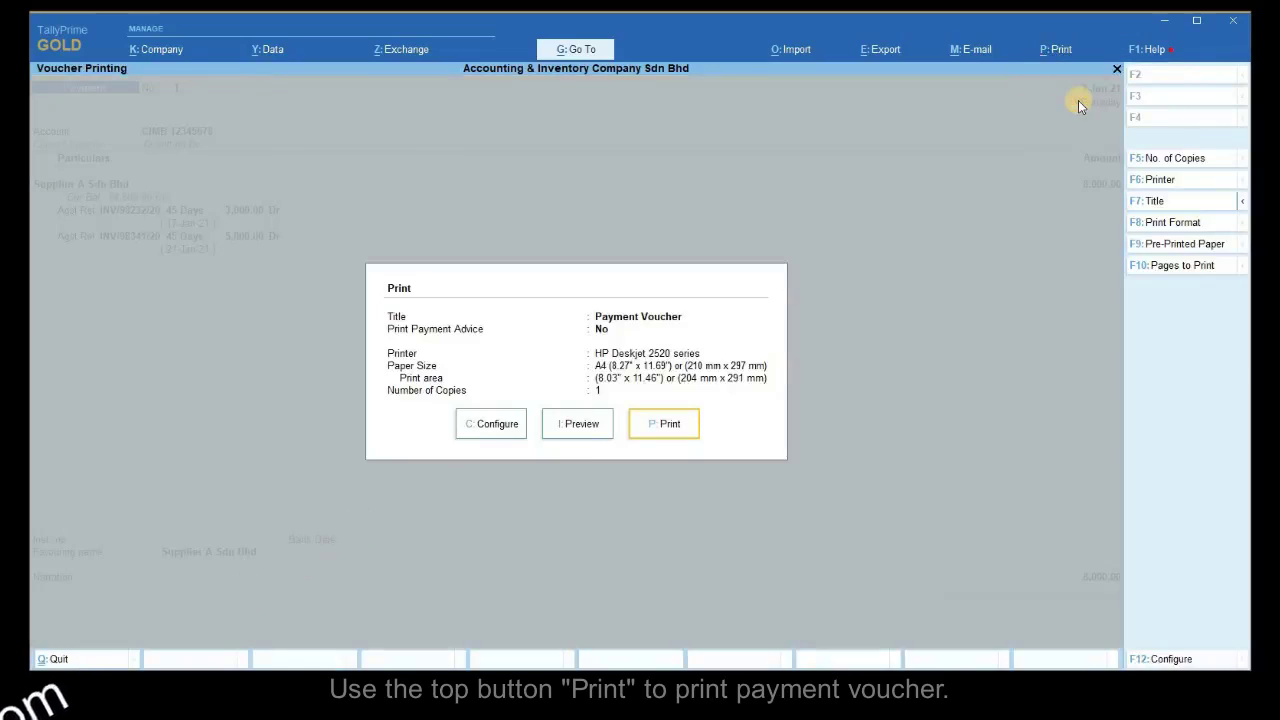
Expand the voucher's print configuration to all options and enable Show Checked by & Verified by and Show Prepared by
click(487, 424)
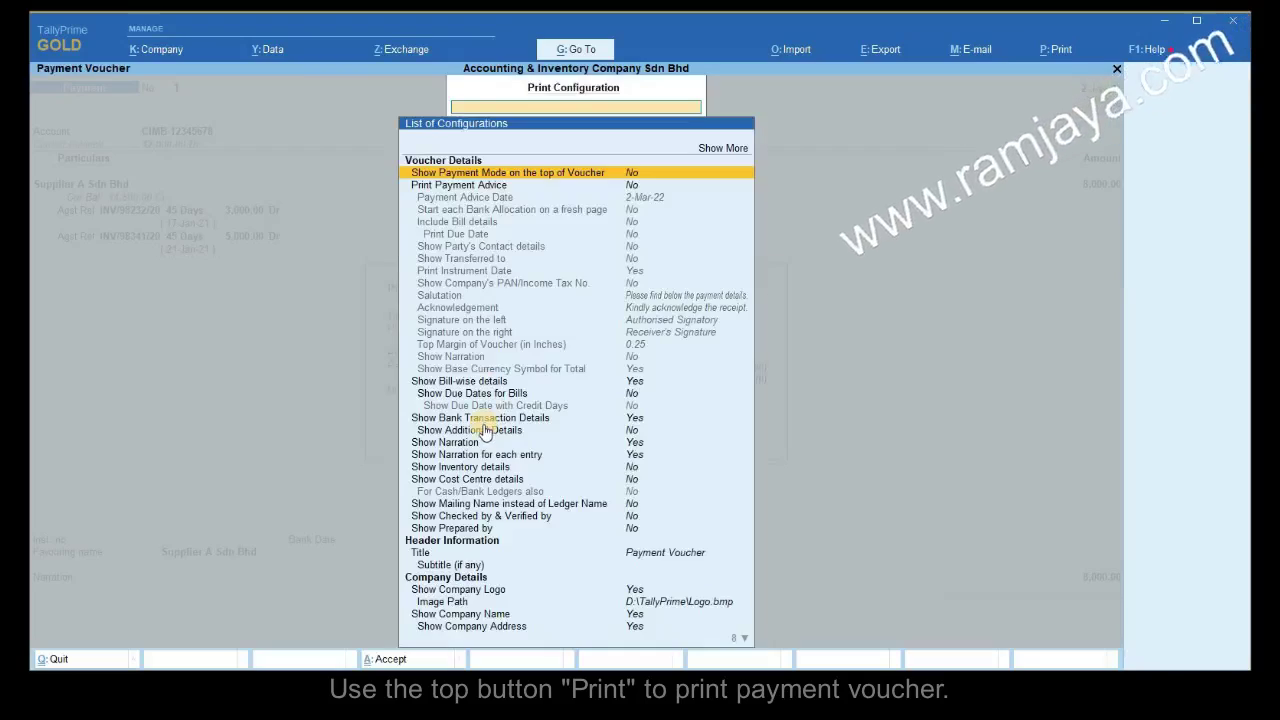
click(733, 150)
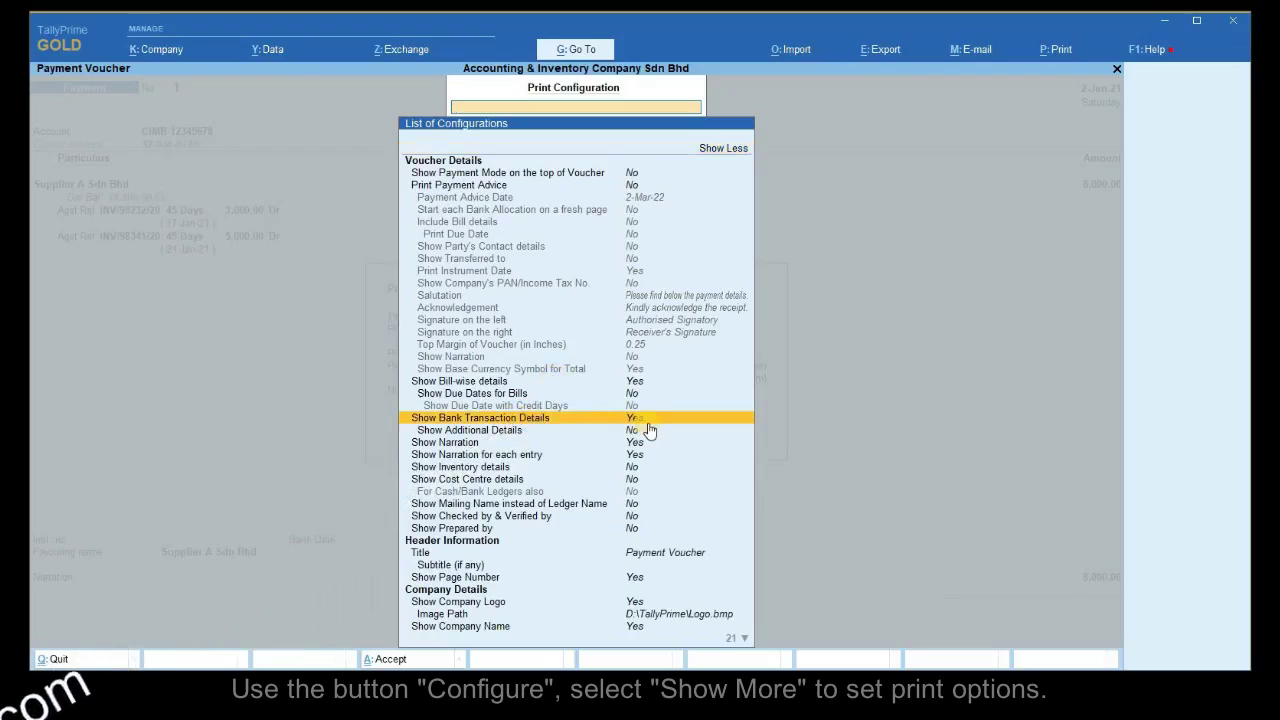
click(633, 516)
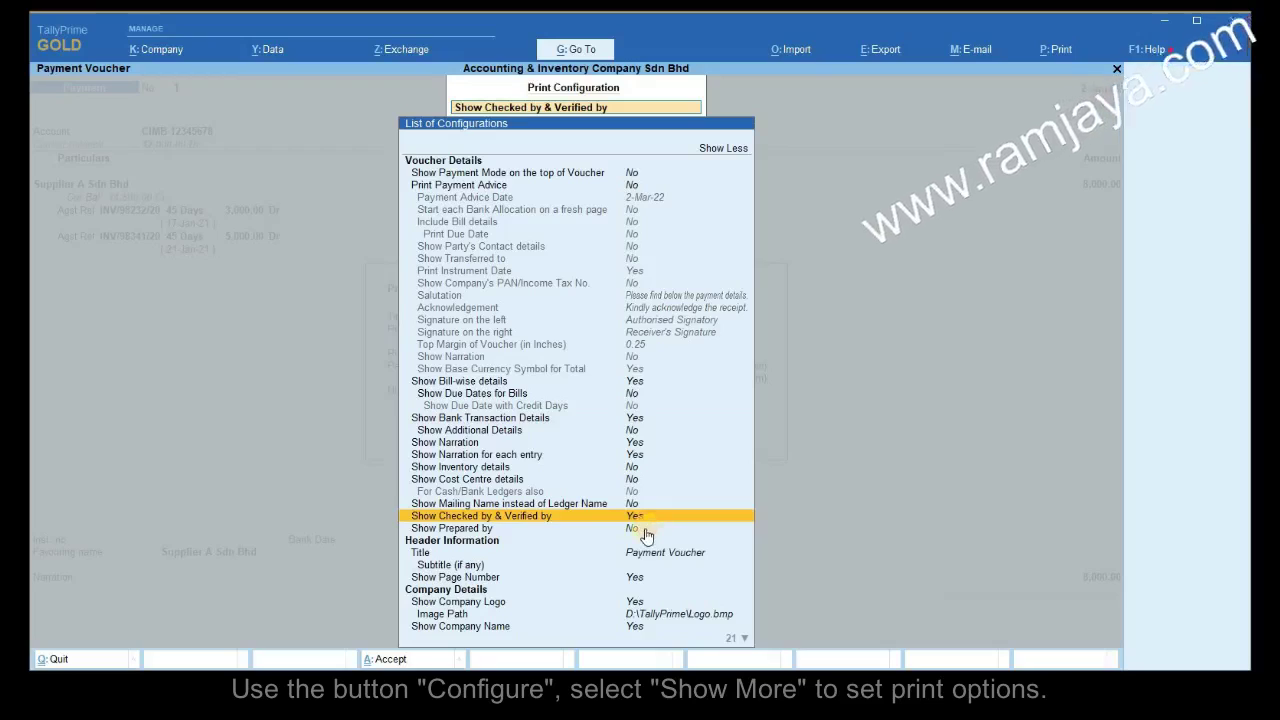
click(634, 528)
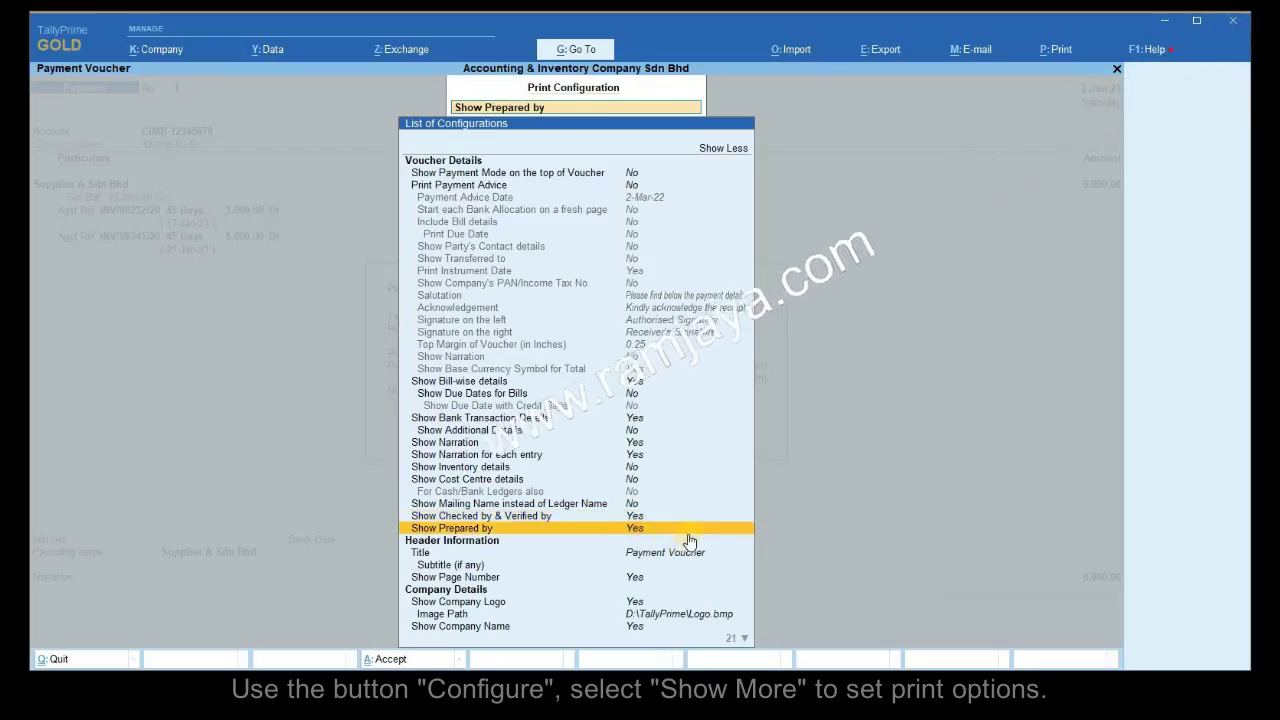
Look through the remaining print options down to the printer settings, checking the voucher height and width in inches
key(Down)
key(Down)
key(Down)
key(Down)
key(Down)
key(Down)
key(Down)
key(Down)
key(Down)
key(Down)
key(Down)
key(Down)
key(Down)
key(Down)
key(Down)
key(Down)
key(Down)
key(Down)
key(Down)
key(Down)
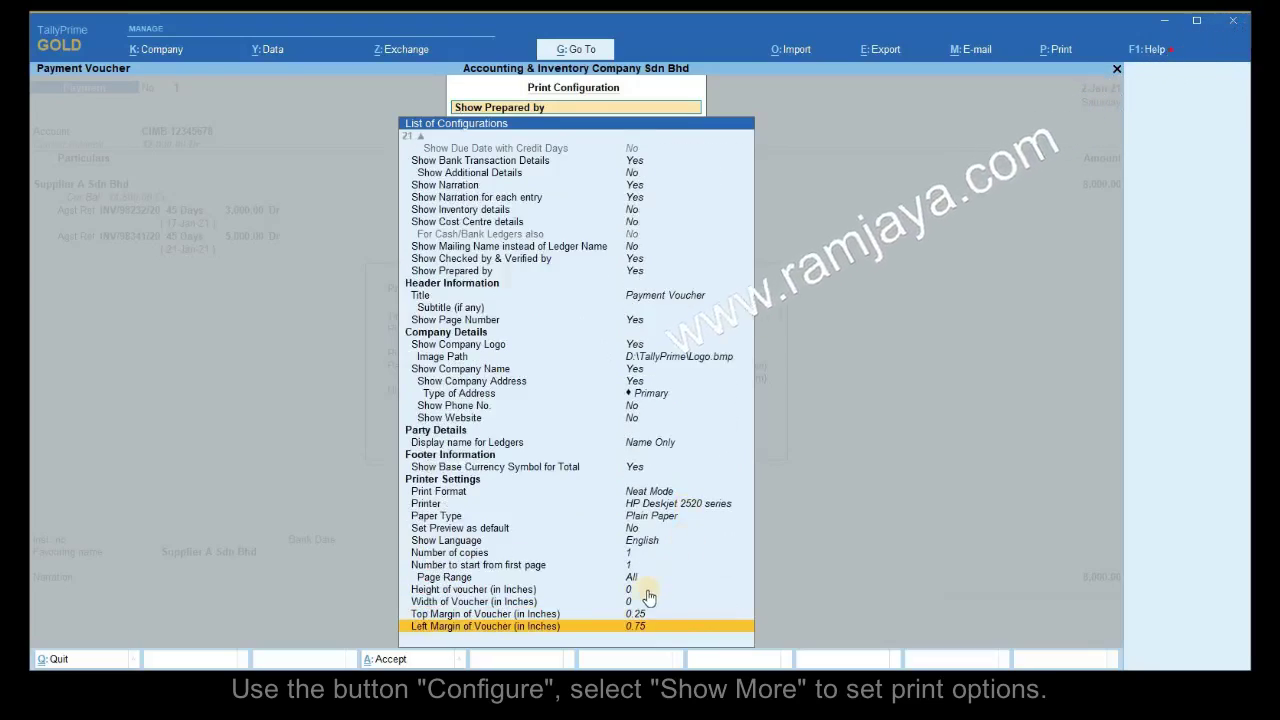
click(640, 595)
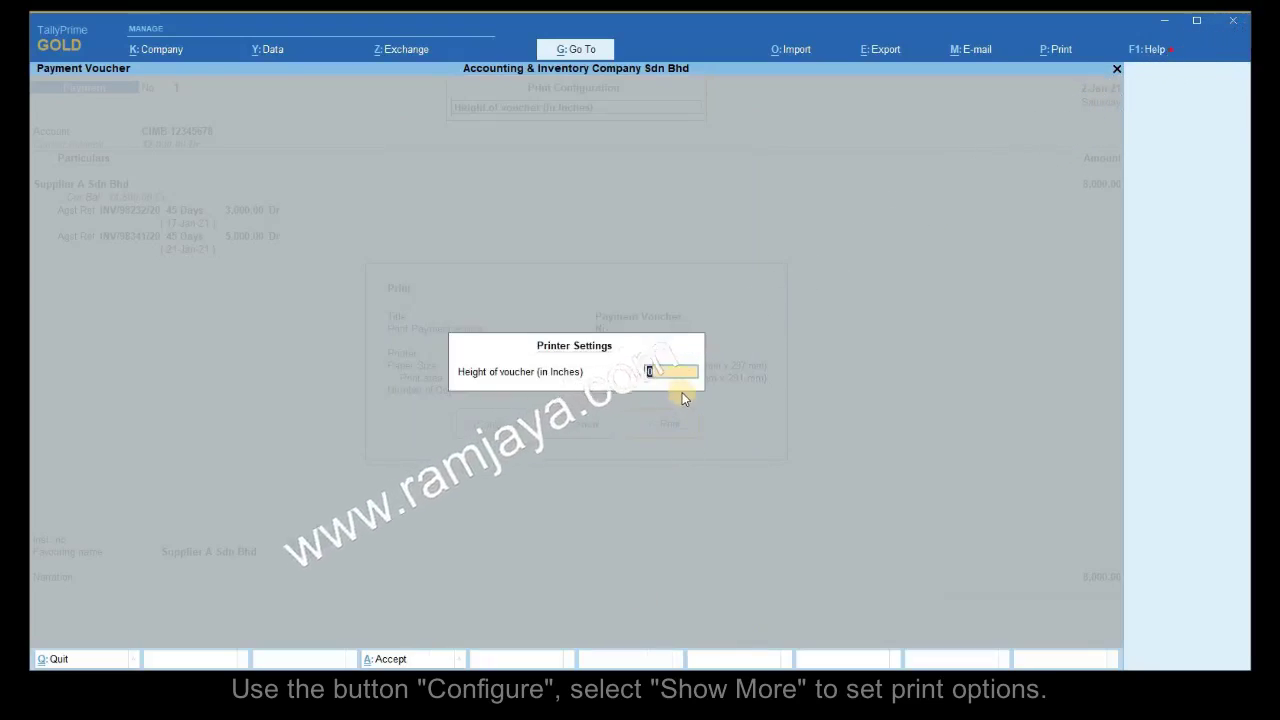
key(Return)
key(Down)
key(Down)
key(Down)
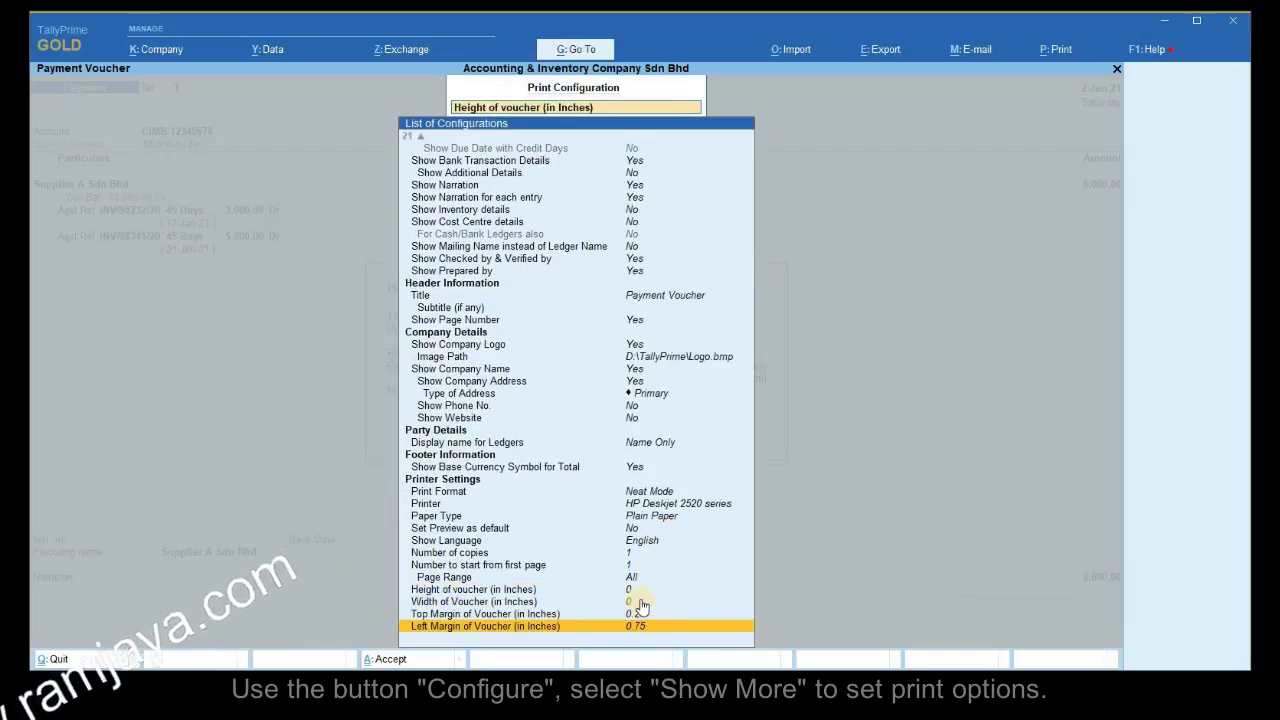
click(640, 601)
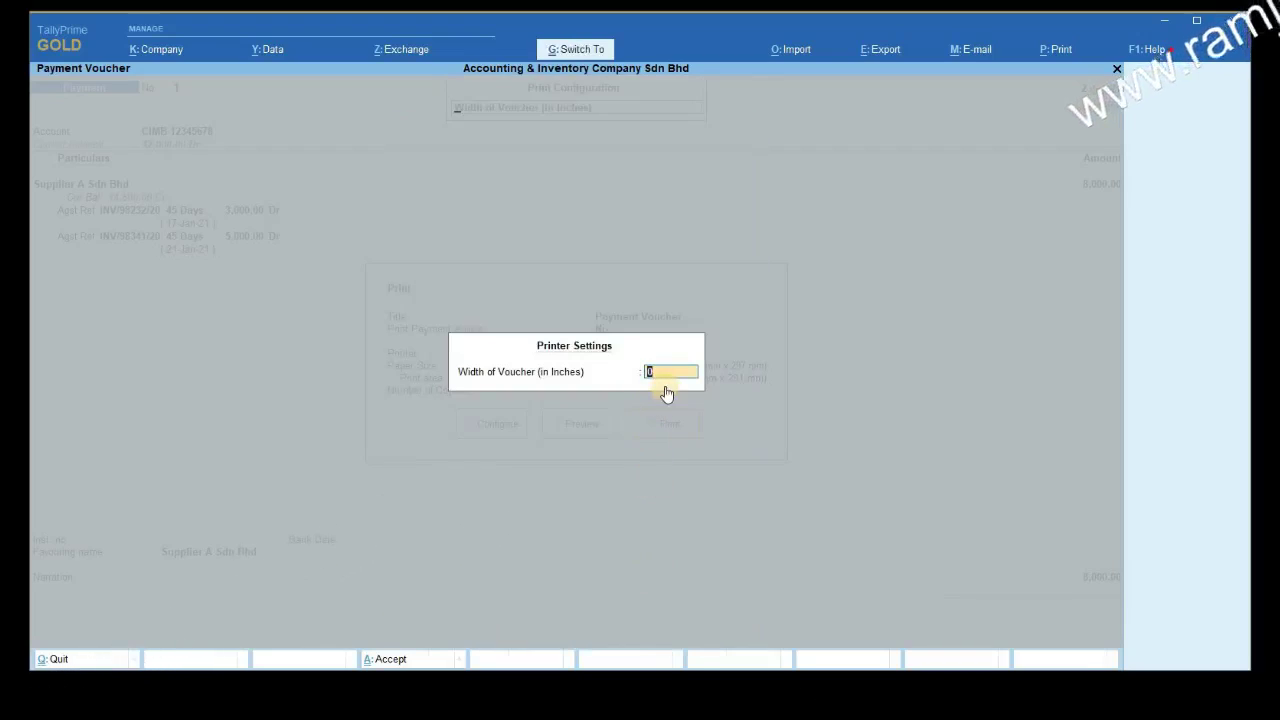
key(Return)
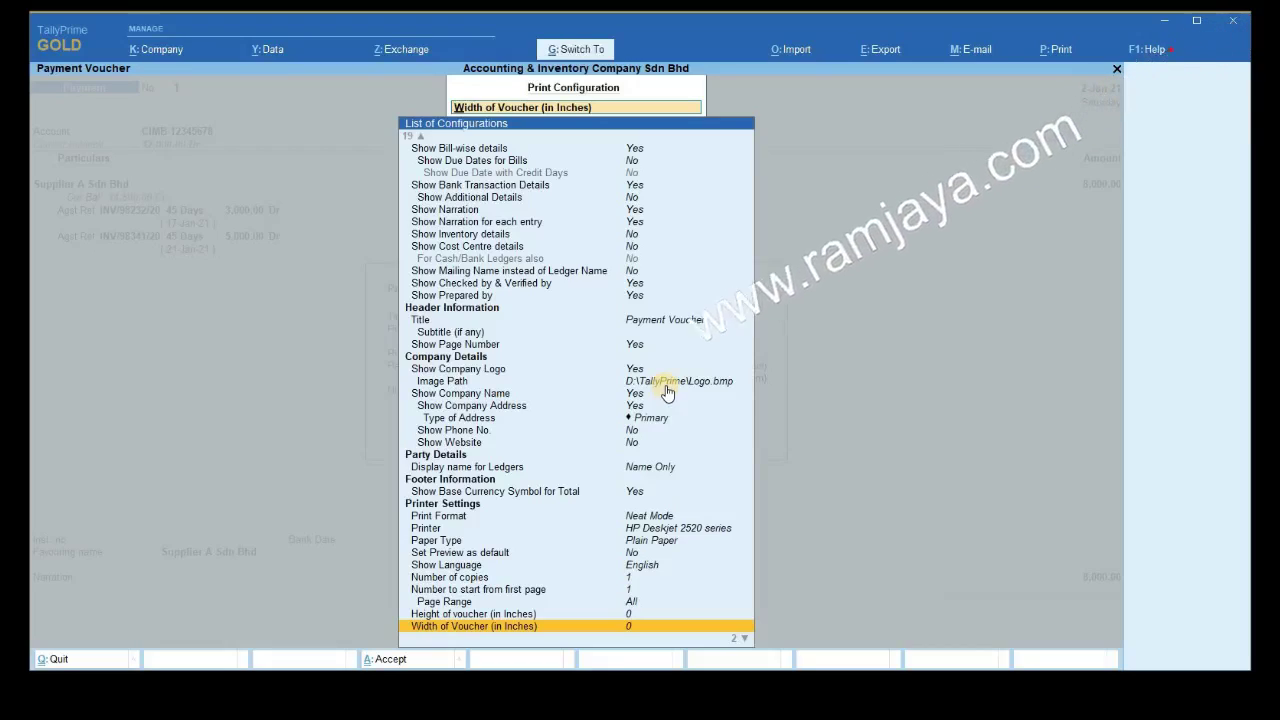
Accept the print configuration, preview the payment voucher and close the preview
key(ctrl+a)
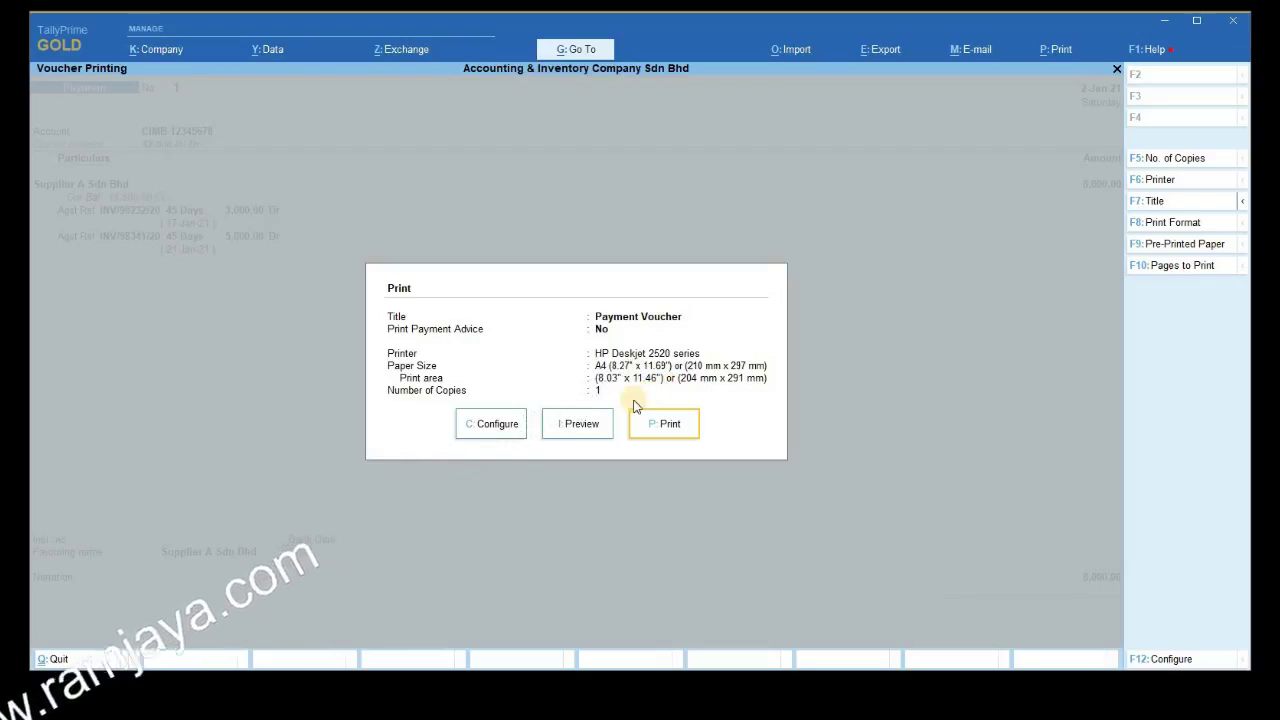
click(580, 428)
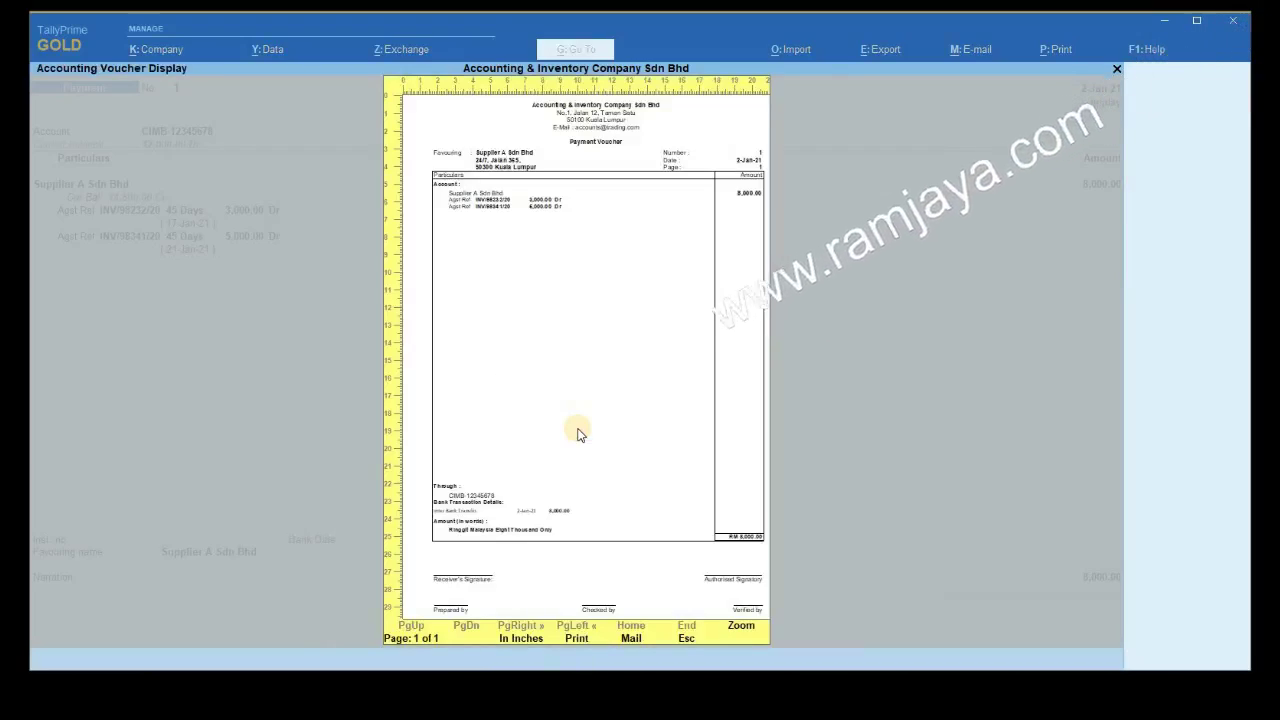
key(Escape)
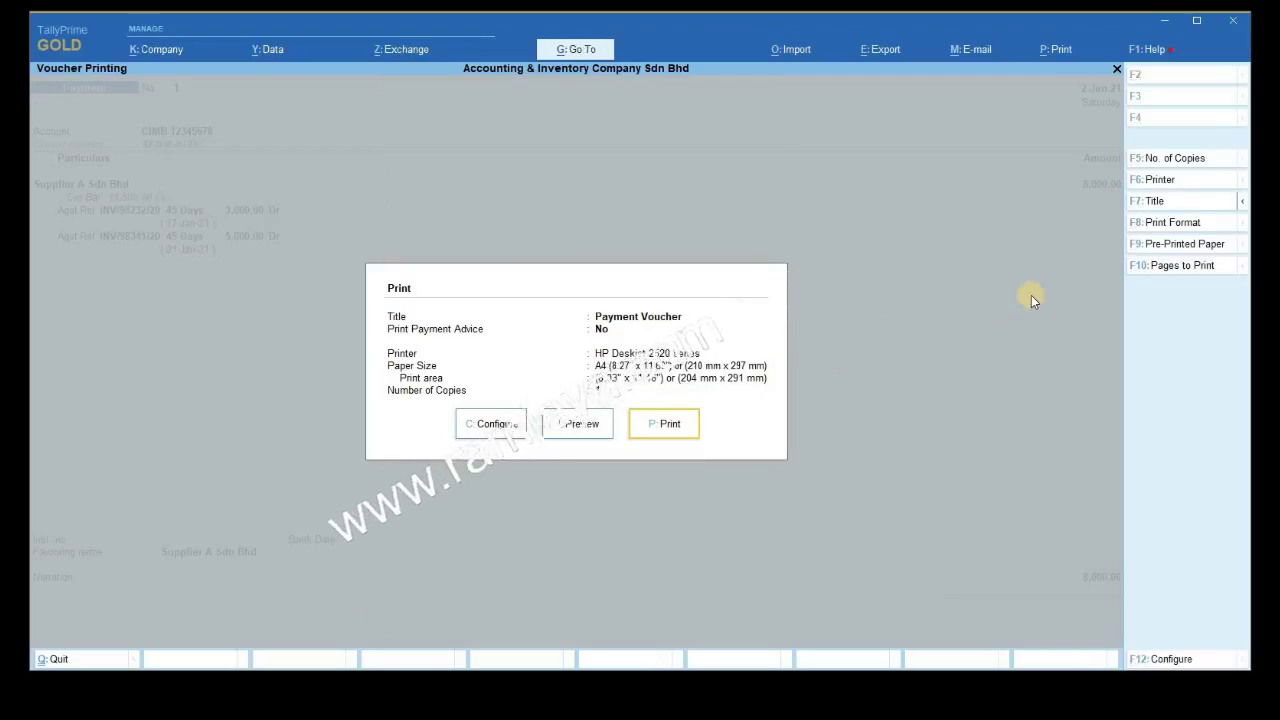
Select HP Deskjet 2520 series as the printer and keep its page orientation as Portrait
click(1188, 189)
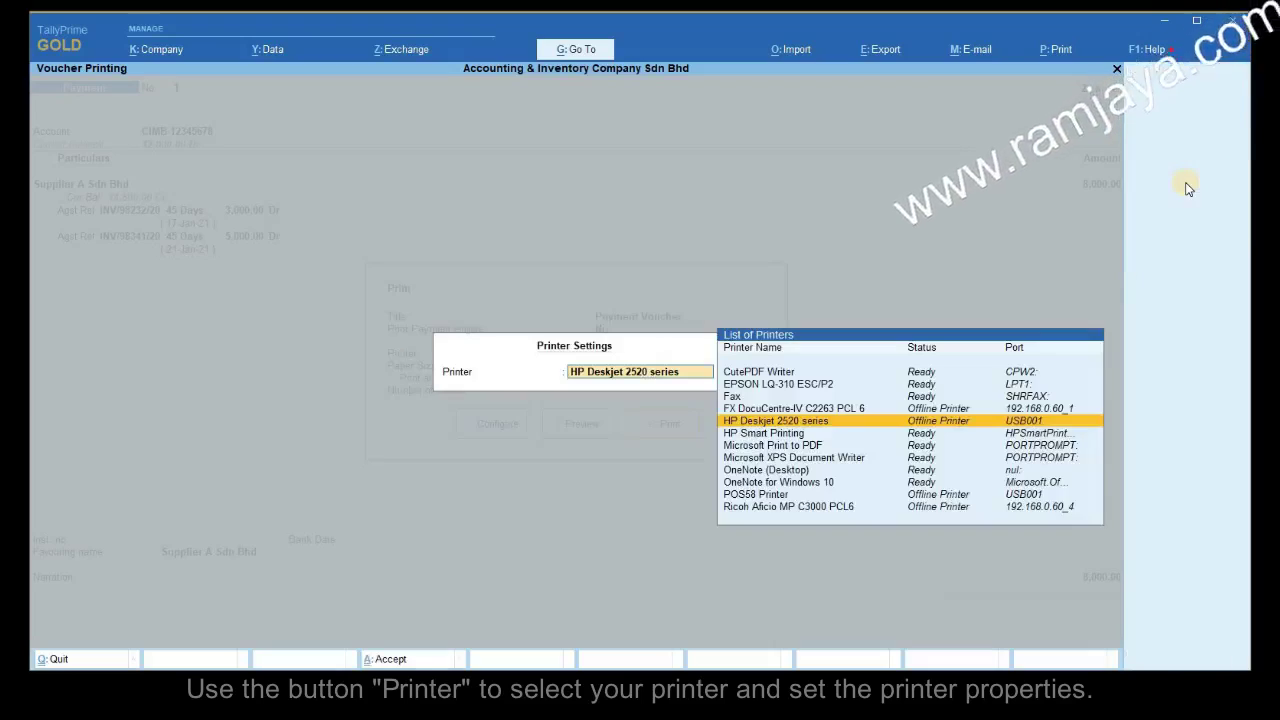
click(790, 421)
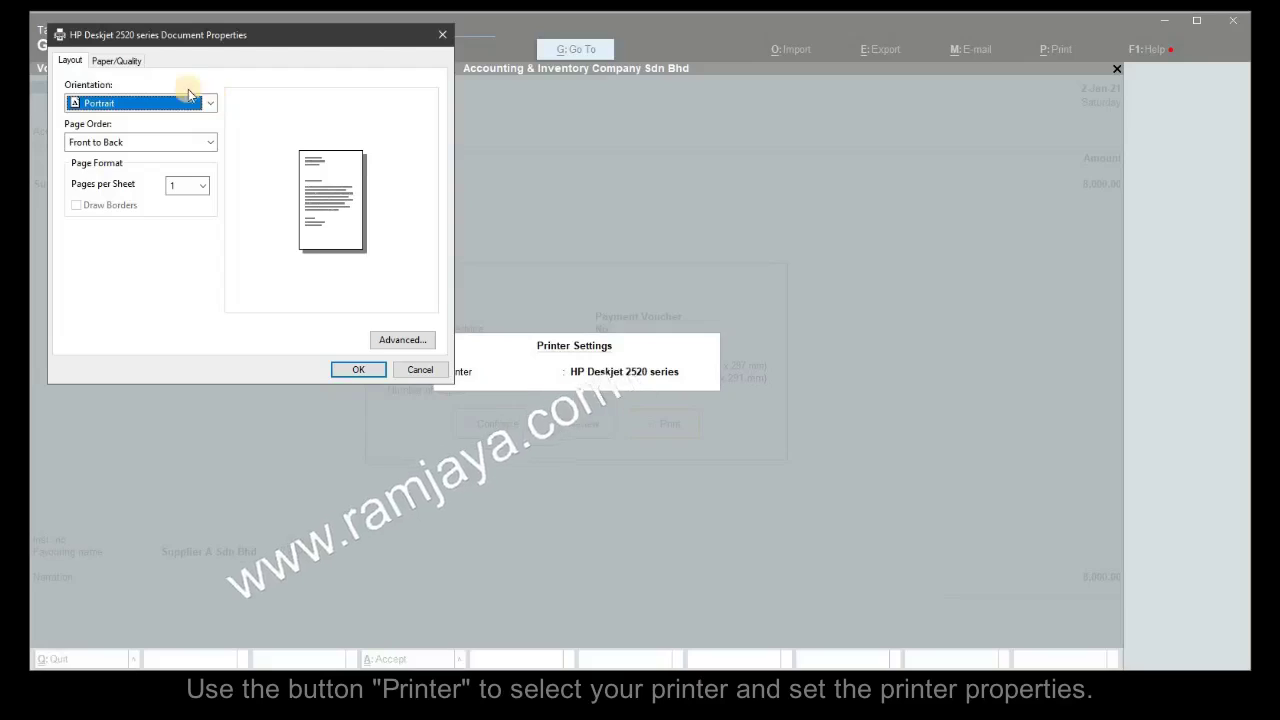
click(137, 103)
click(140, 116)
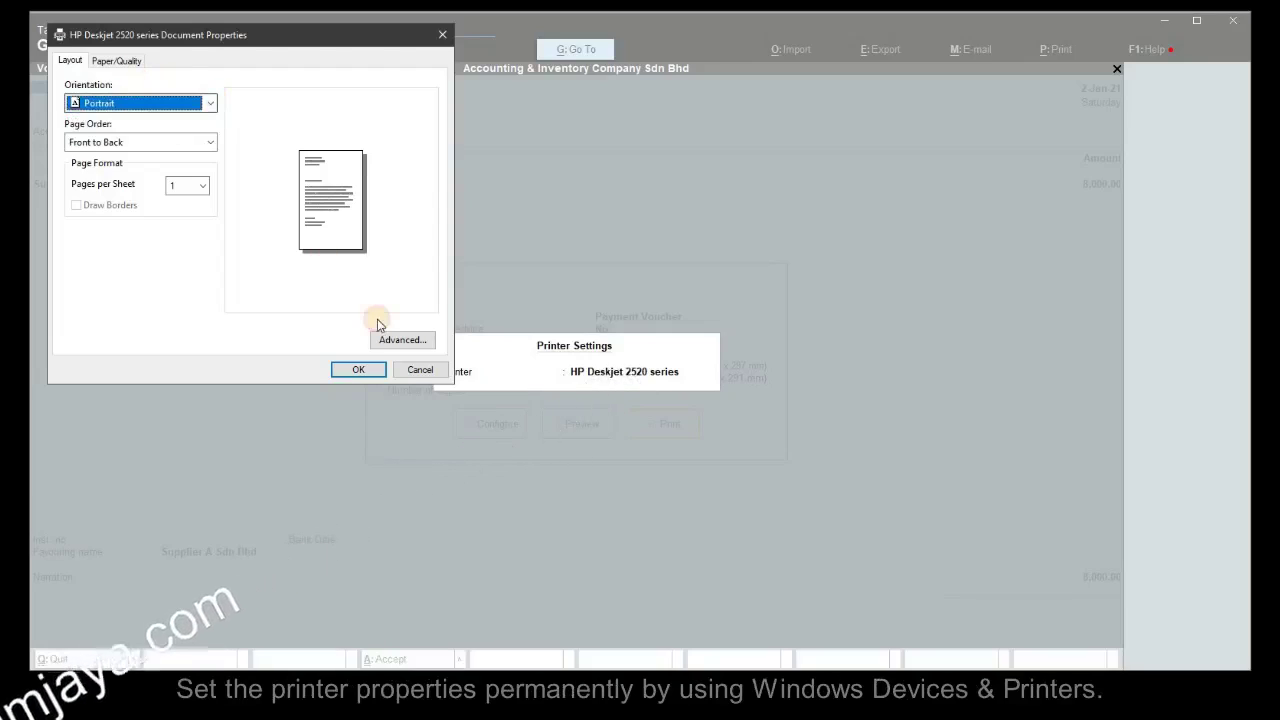
Check the paper sizes in the printer's advanced options, keep A4 and confirm the printer properties
click(401, 340)
click(252, 135)
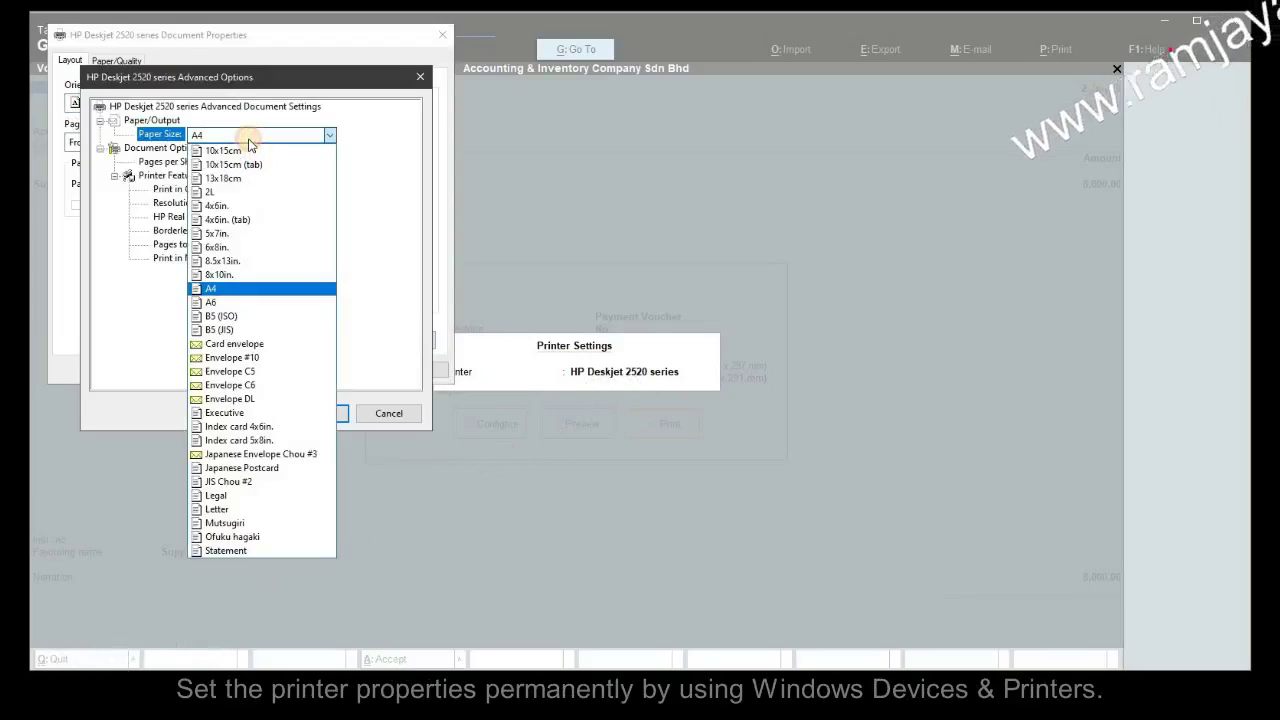
click(255, 135)
click(340, 412)
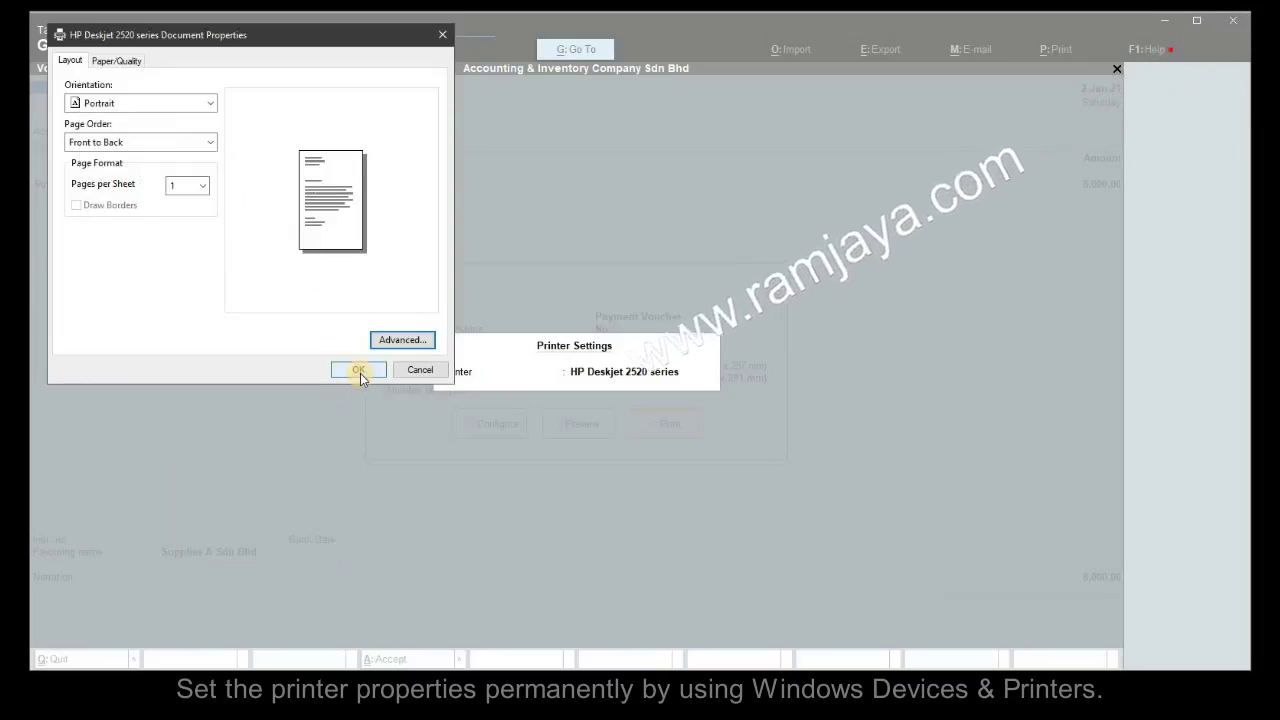
click(358, 370)
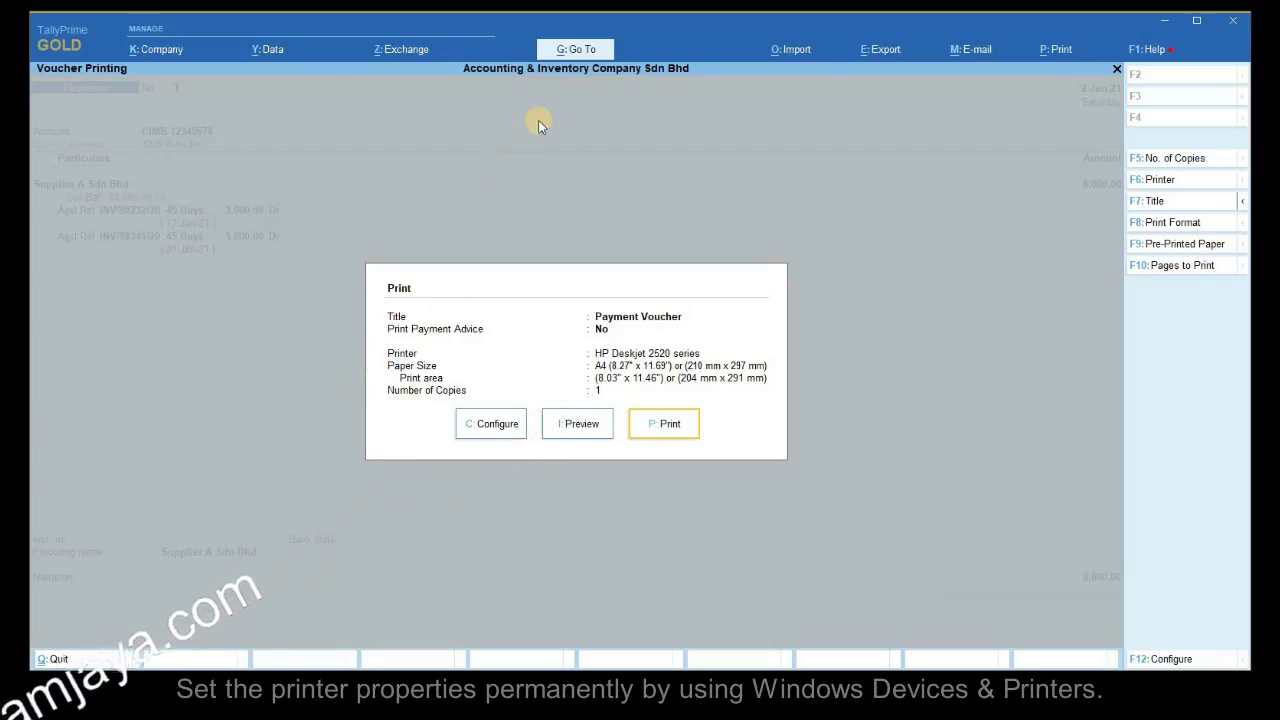
Open the Payment voucher type for alteration from the list of masters
click(594, 53)
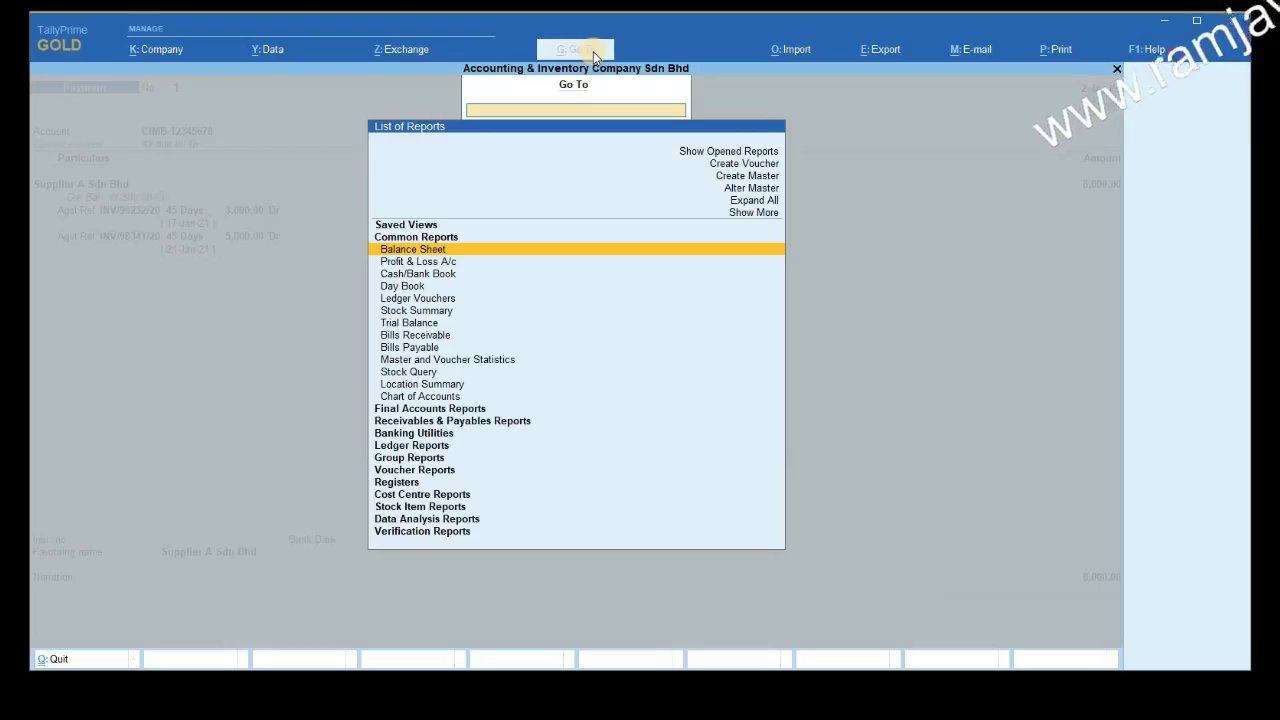
click(760, 188)
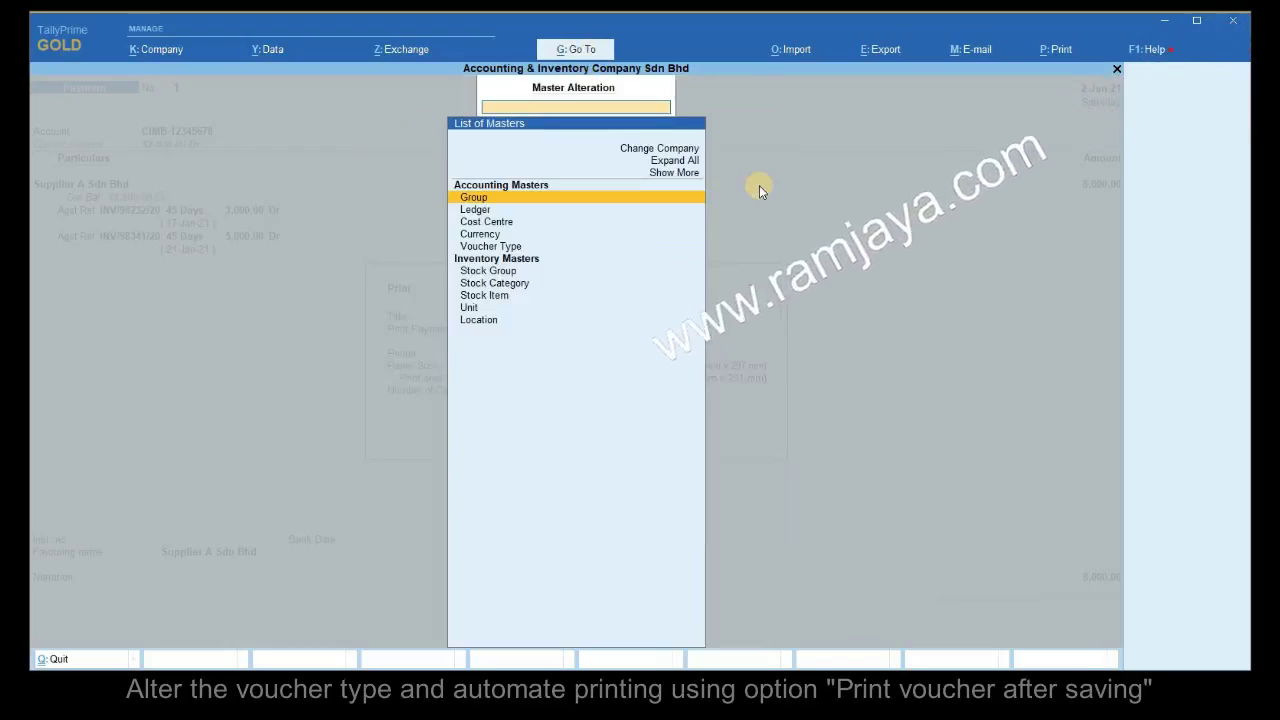
click(497, 248)
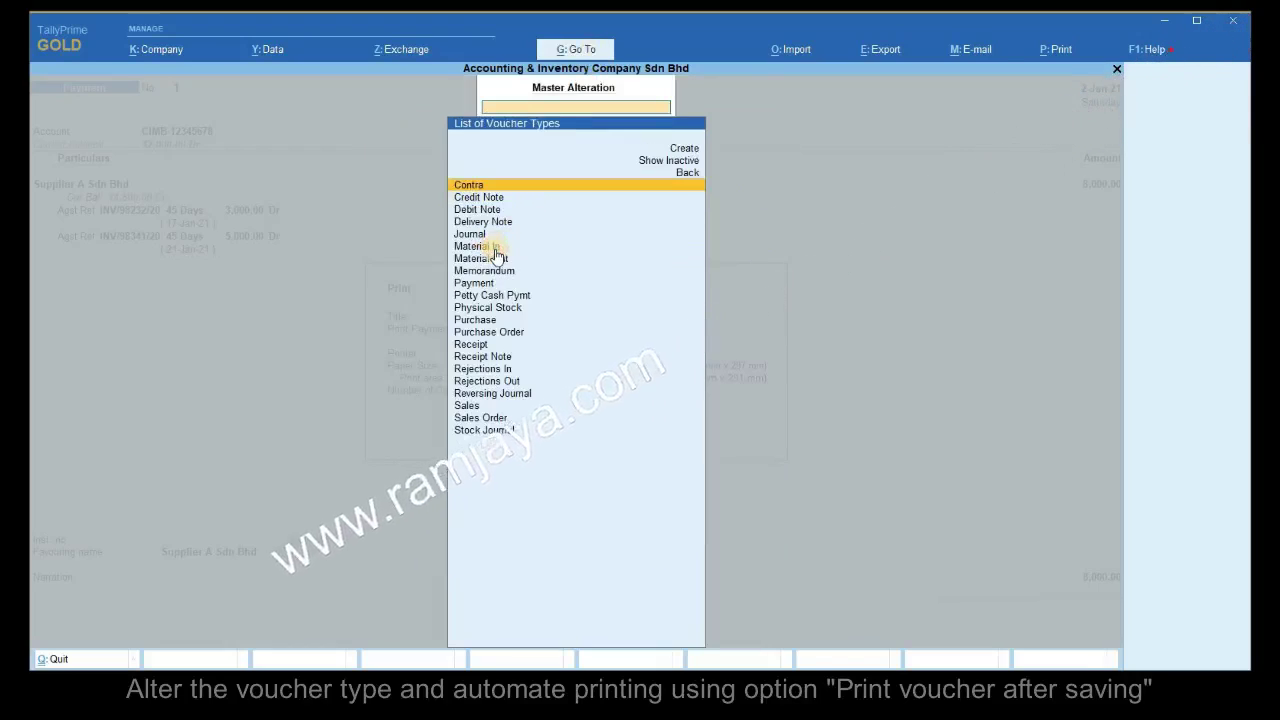
click(478, 280)
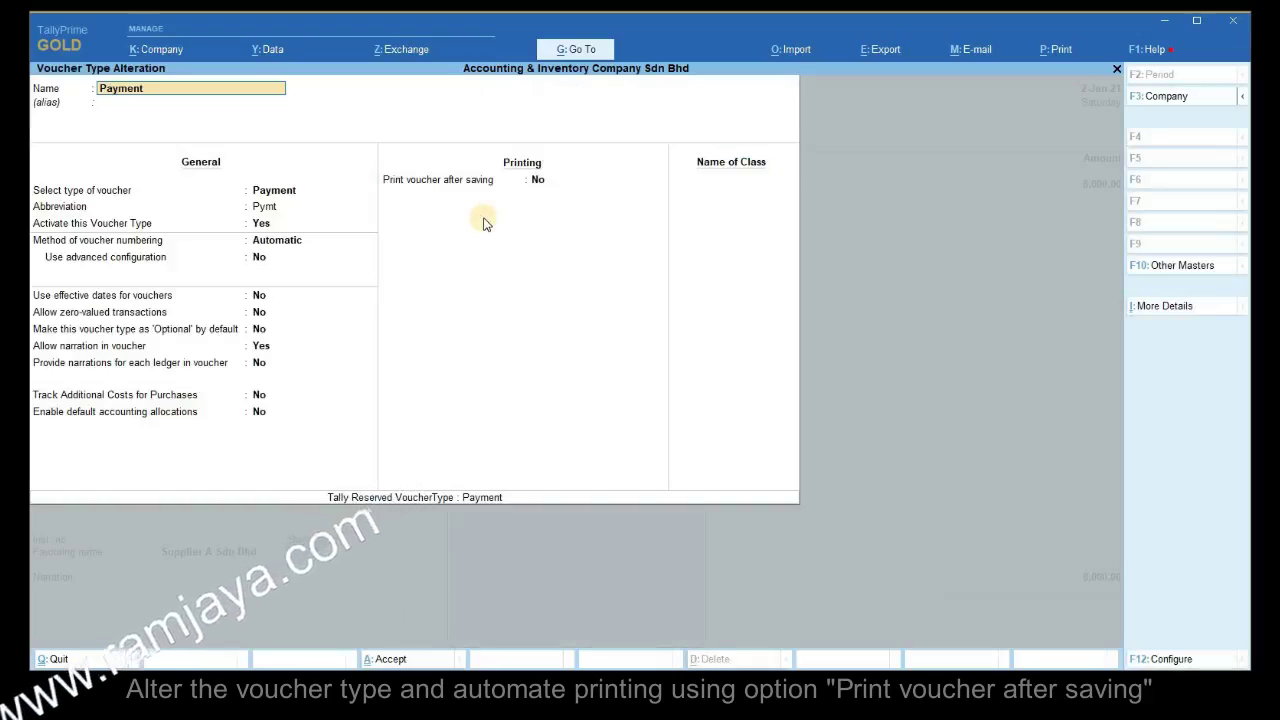
Set Print voucher after saving to Yes for the Payment voucher type and accept the alteration without a class name
click(545, 186)
key(Return)
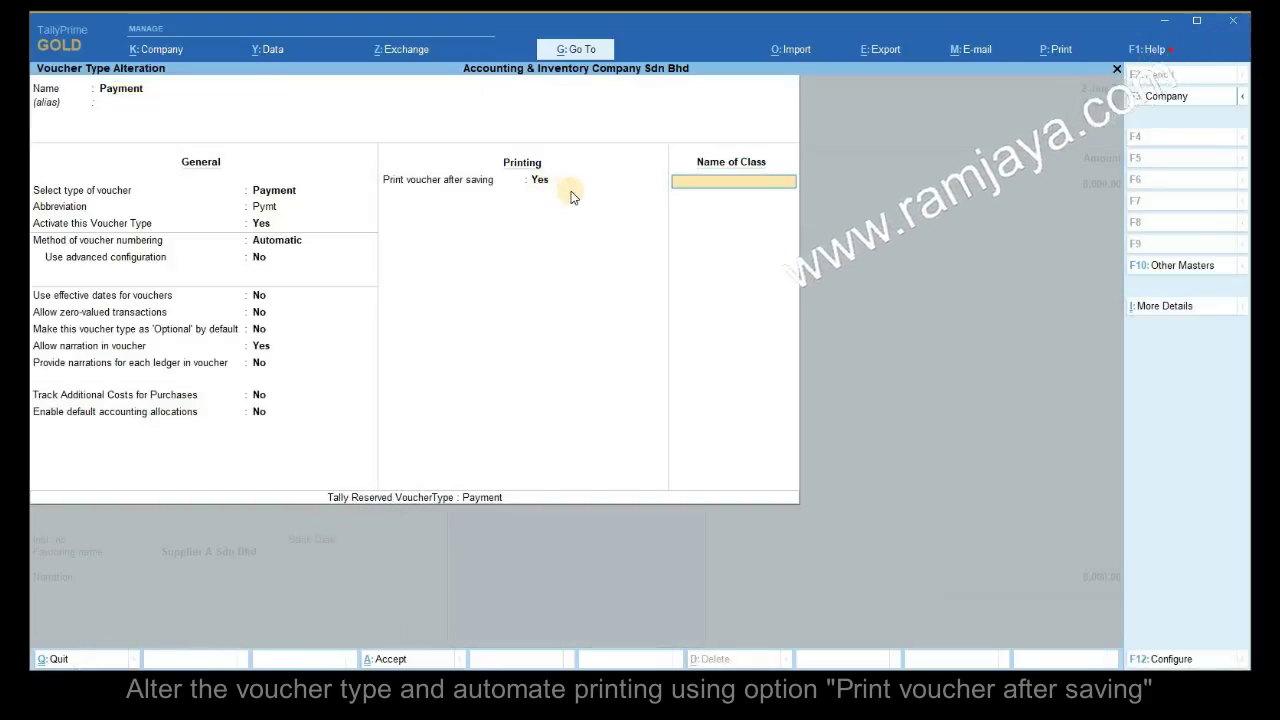
key(Return)
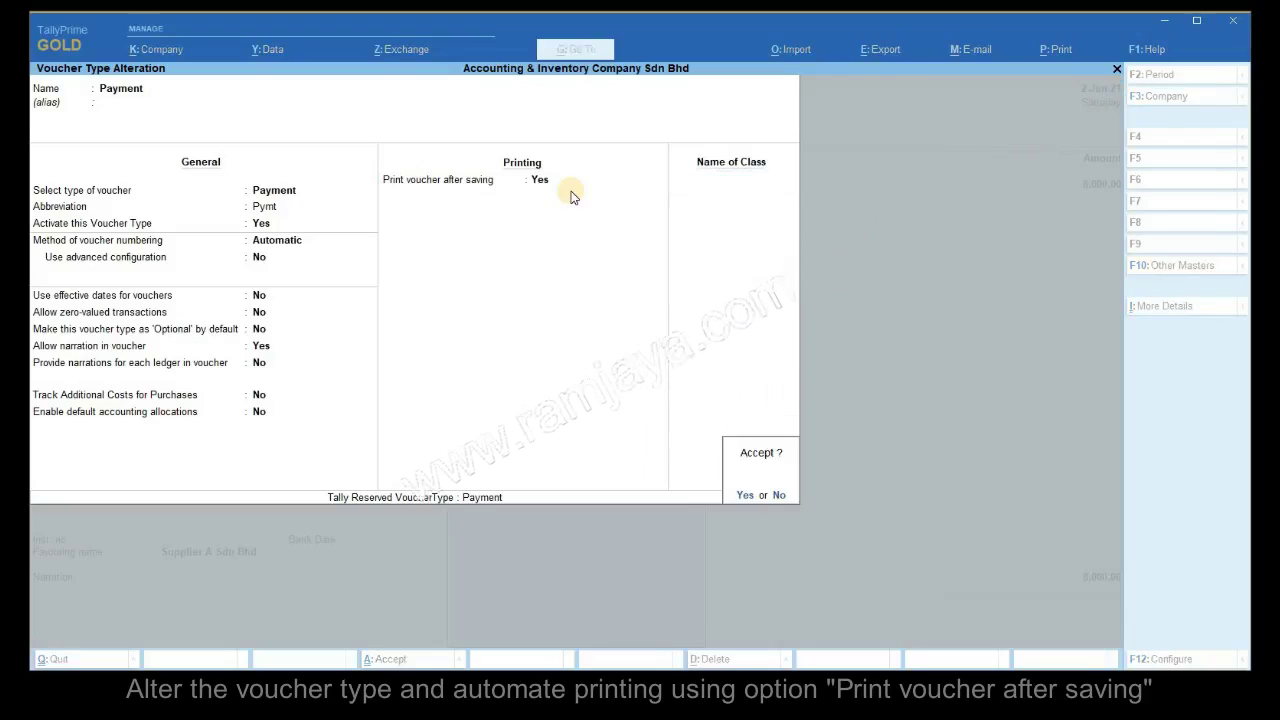
click(745, 496)
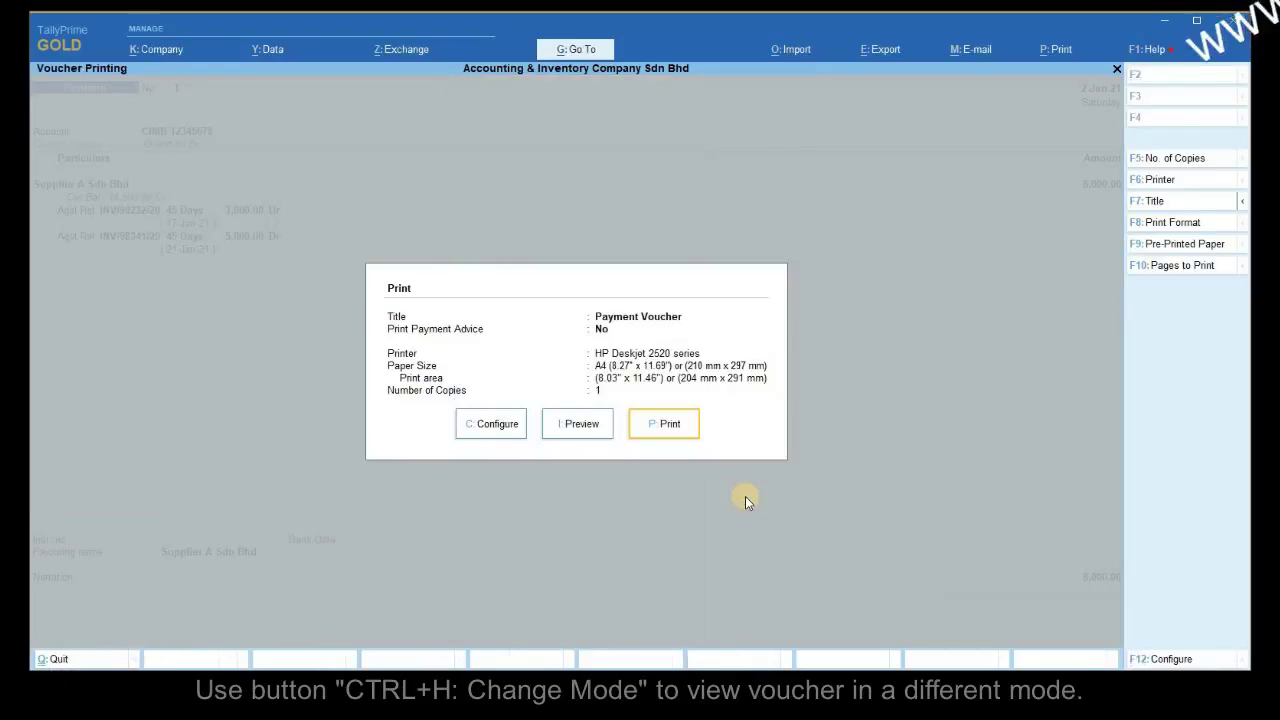
Leave voucher printing, change the payment voucher's mode to Double Entry and go to its narration
click(745, 496)
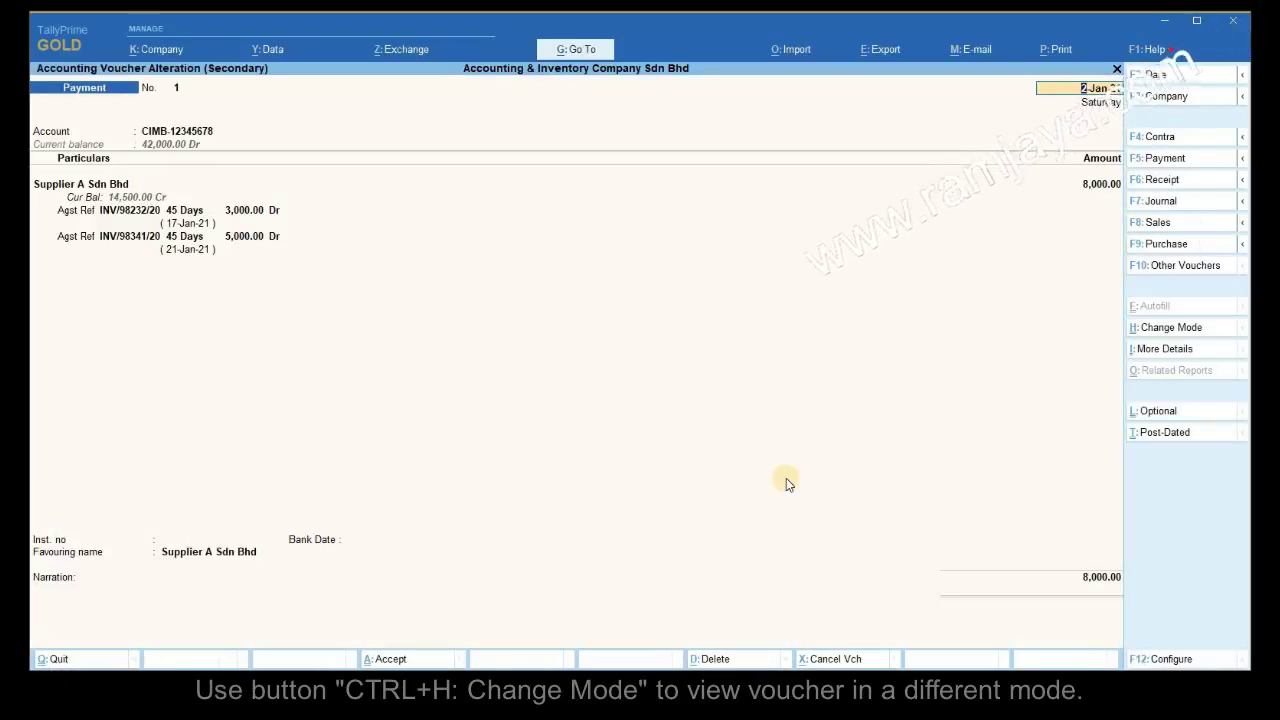
click(1220, 328)
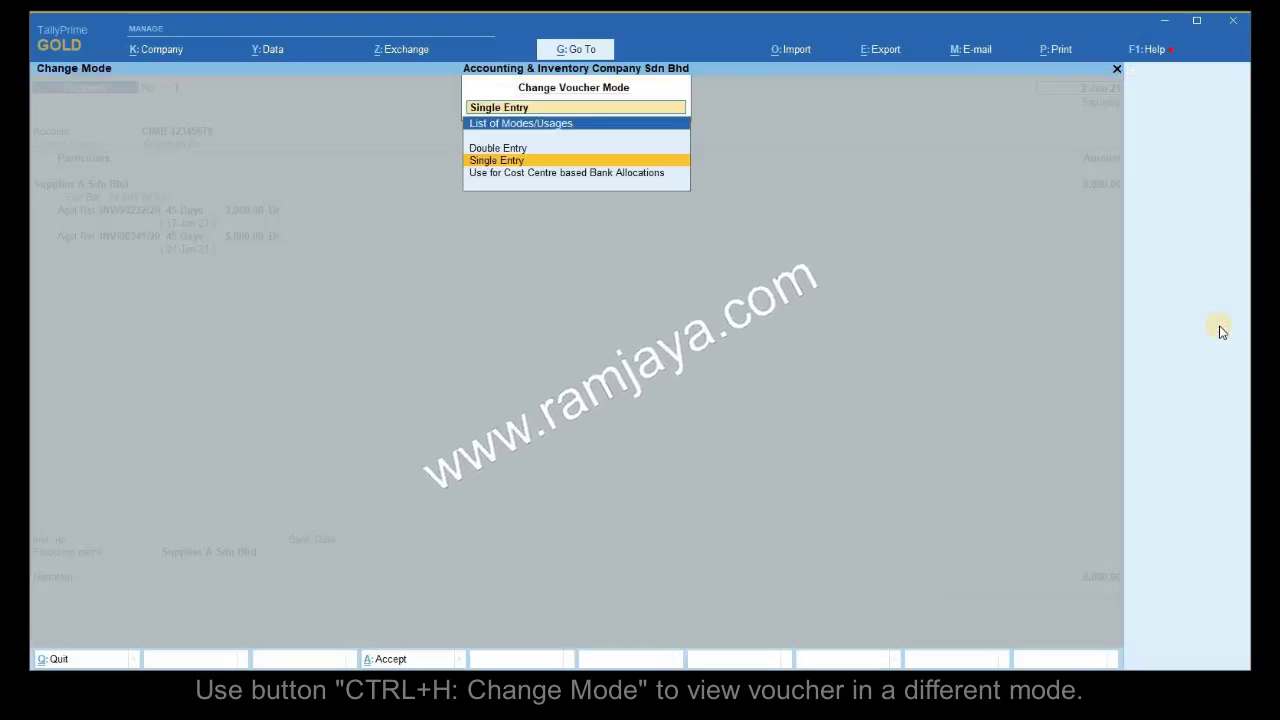
click(616, 148)
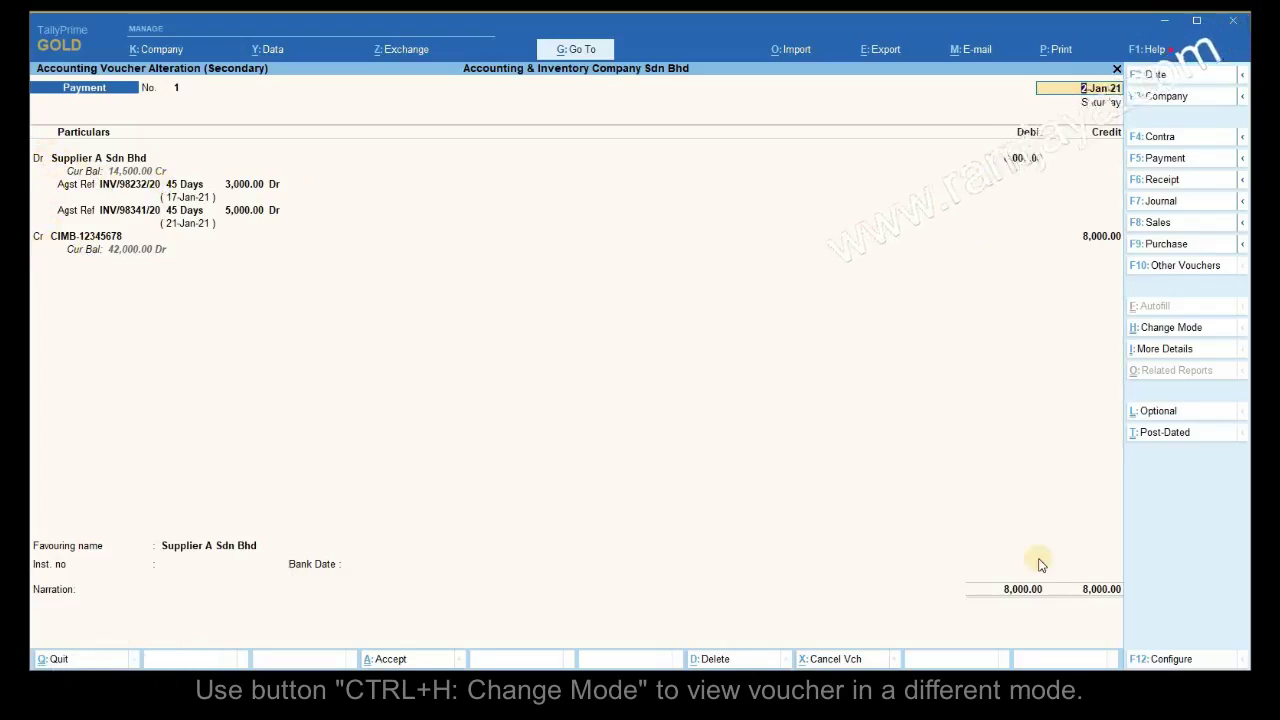
click(1105, 611)
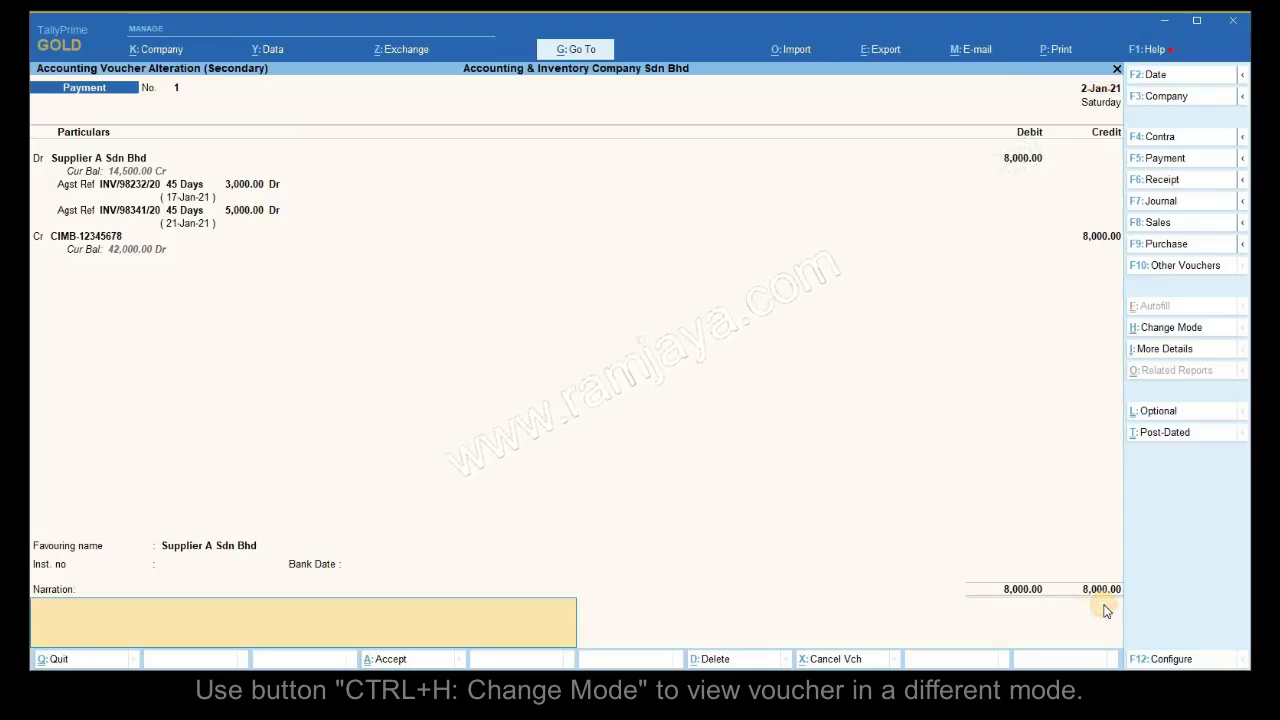